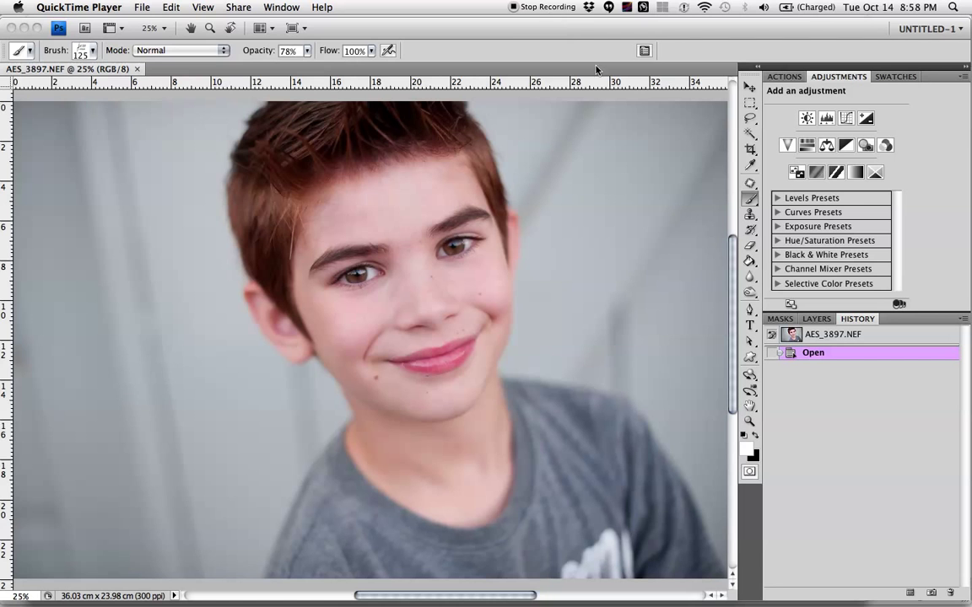
Switch to Photoshop with the portrait AES_3897.NEF open and activate the Move tool.
drag(504, 31, 506, 28)
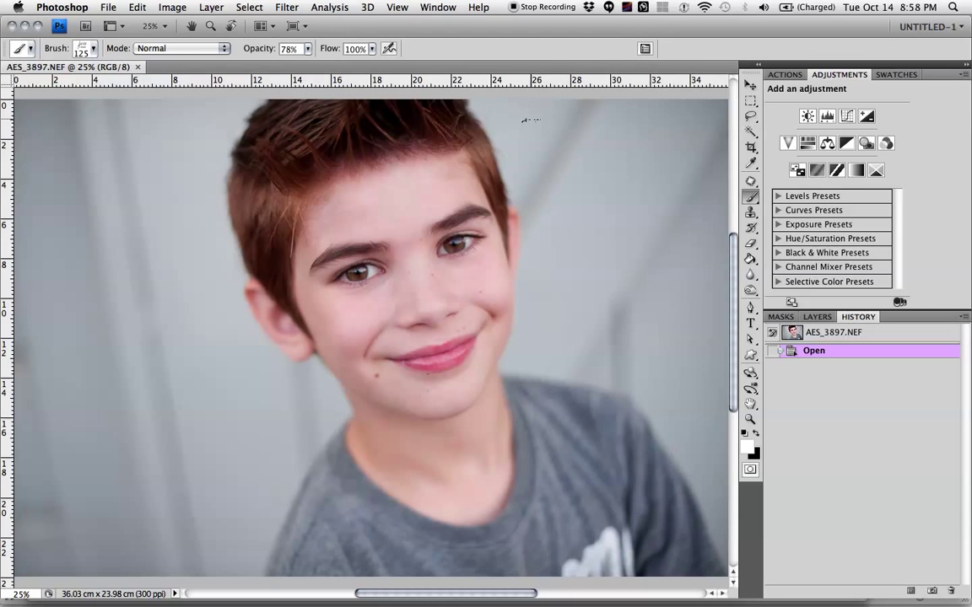
click(749, 86)
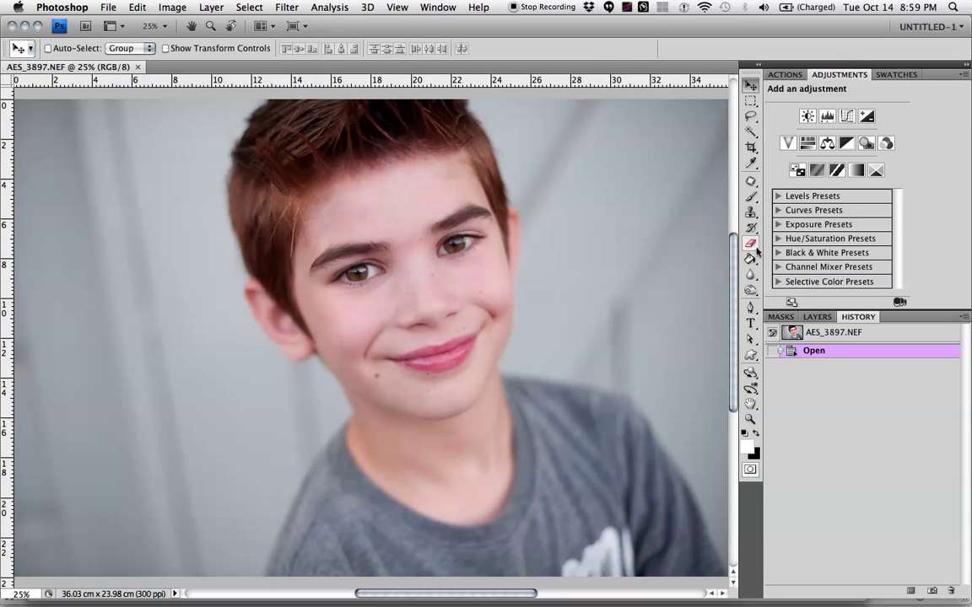
scroll(733, 258, down, 2)
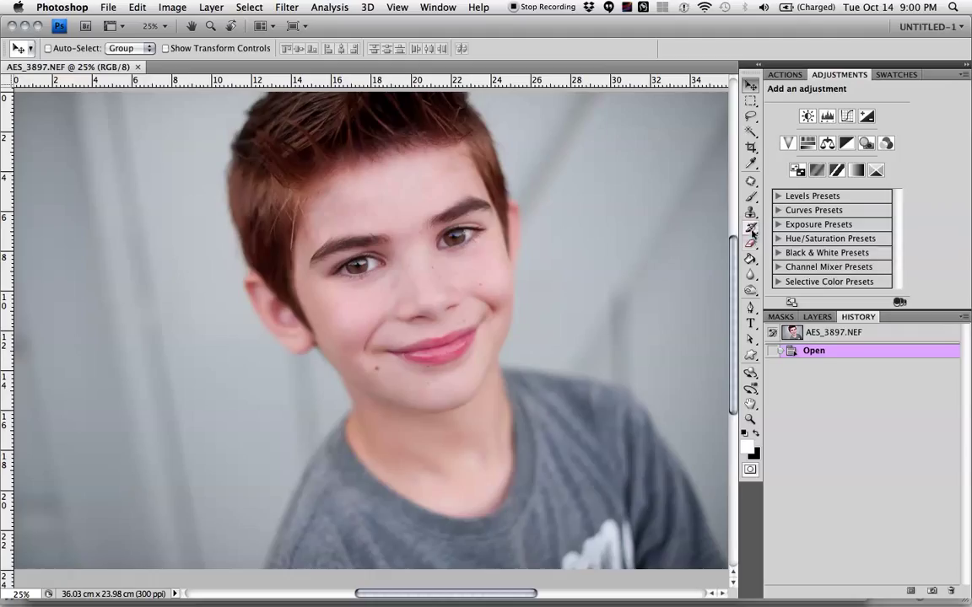
Add a Curves adjustment layer, raise its shadow point to output 74 at input 60, and compare the photo with and without it.
click(847, 119)
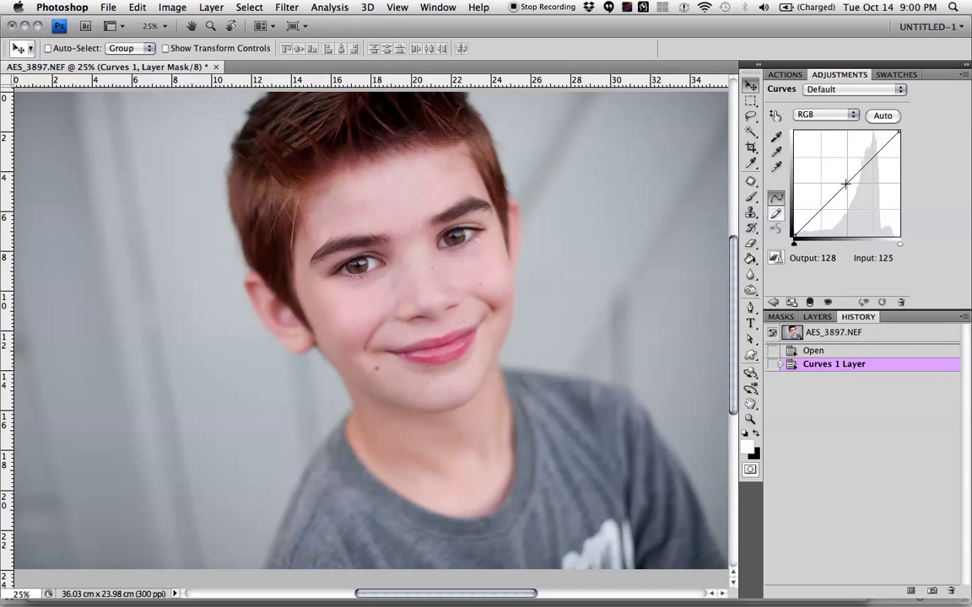
drag(846, 183, 818, 206)
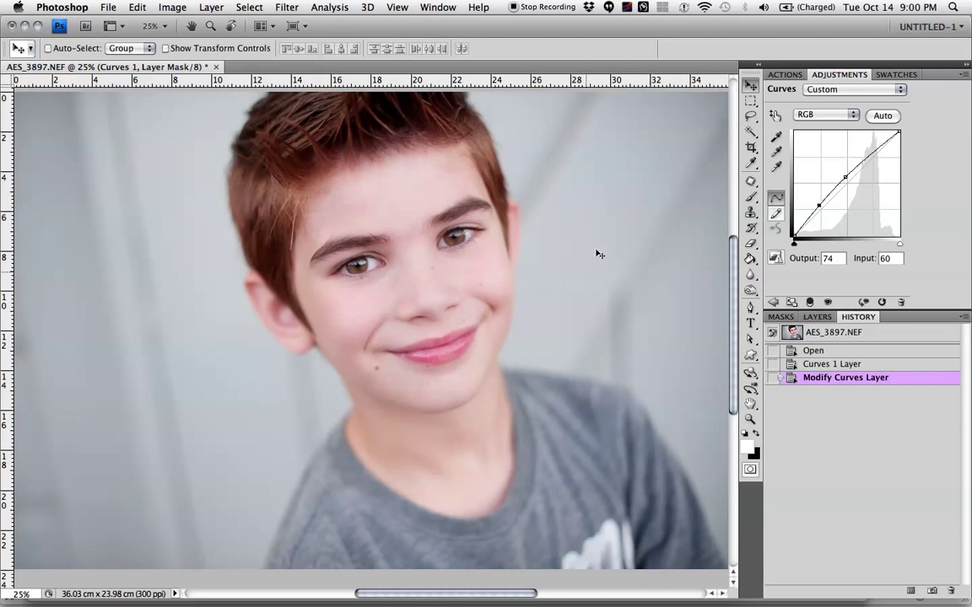
key(F7)
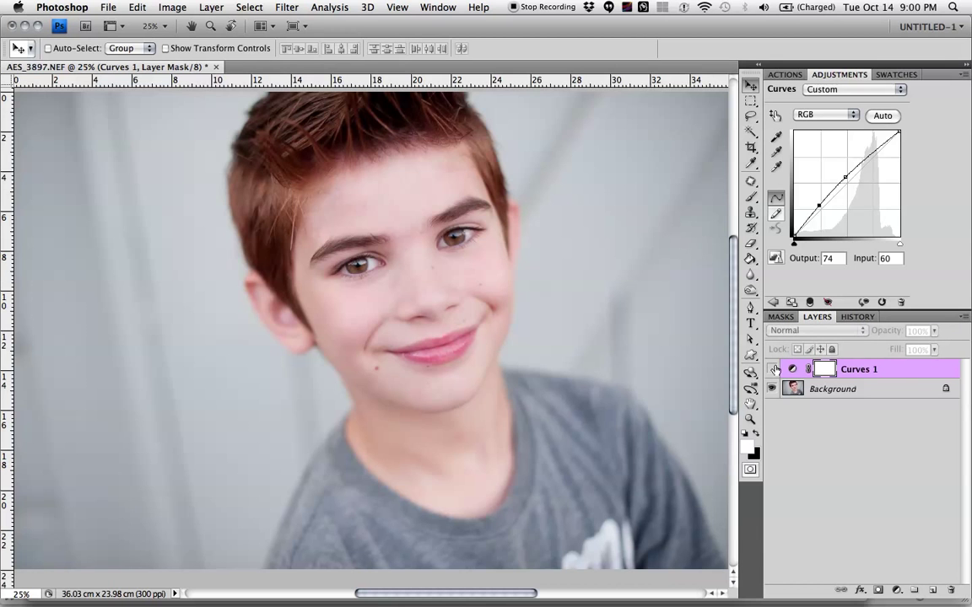
click(771, 368)
click(771, 369)
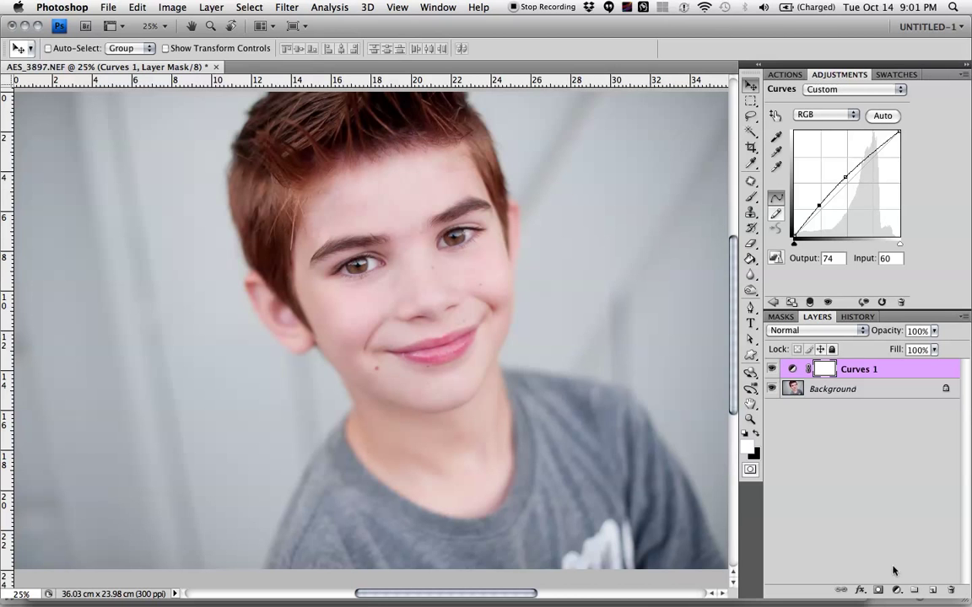
Add a reversed Gradient Map adjustment layer for a black-to-white conversion, and make the Curves 1 layer visible again.
click(896, 591)
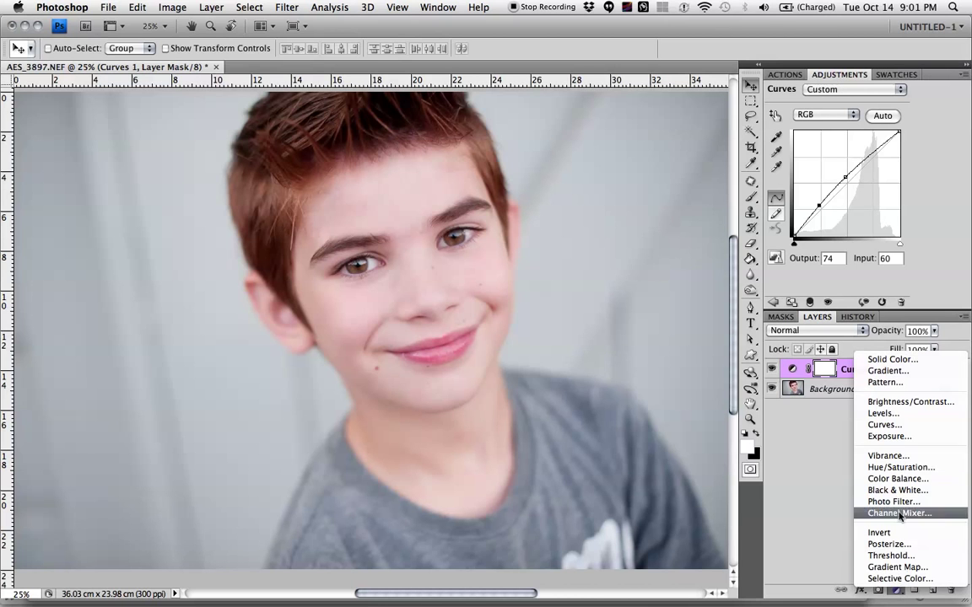
click(907, 567)
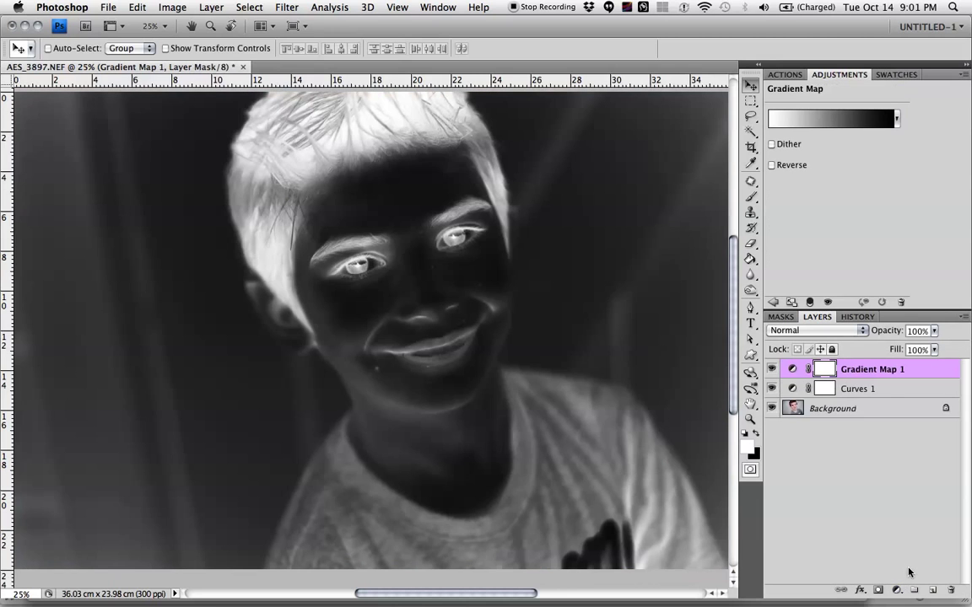
click(771, 165)
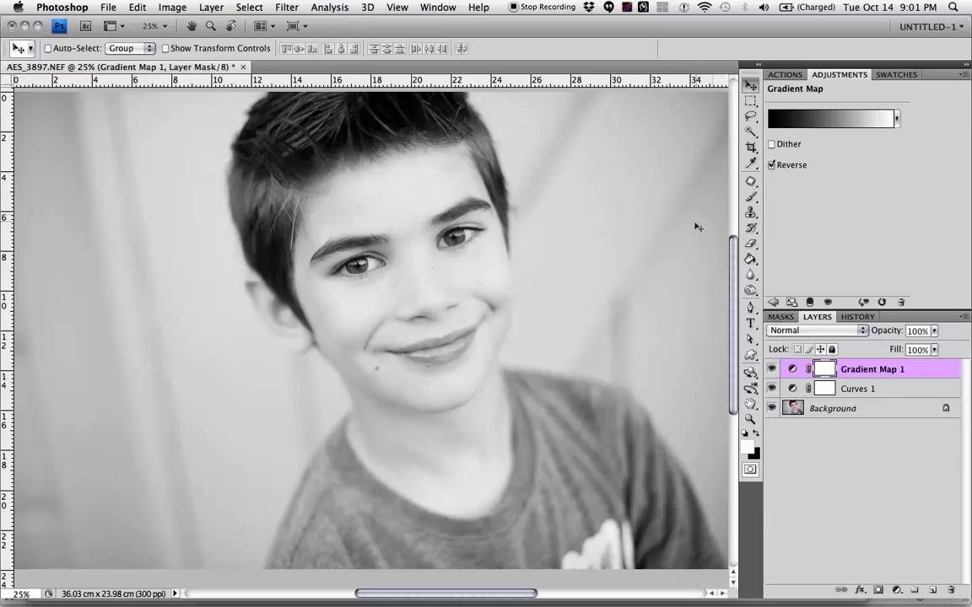
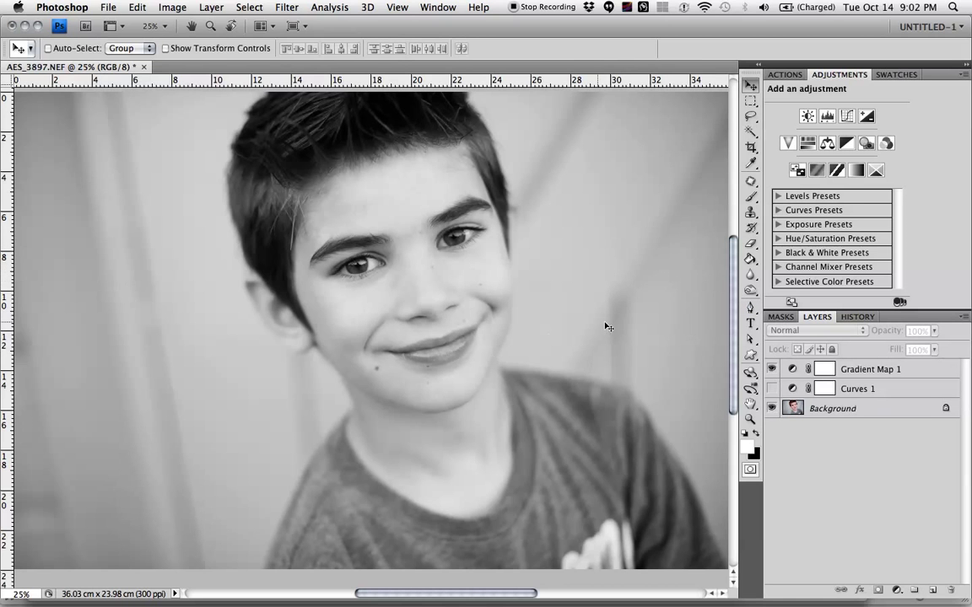
click(771, 389)
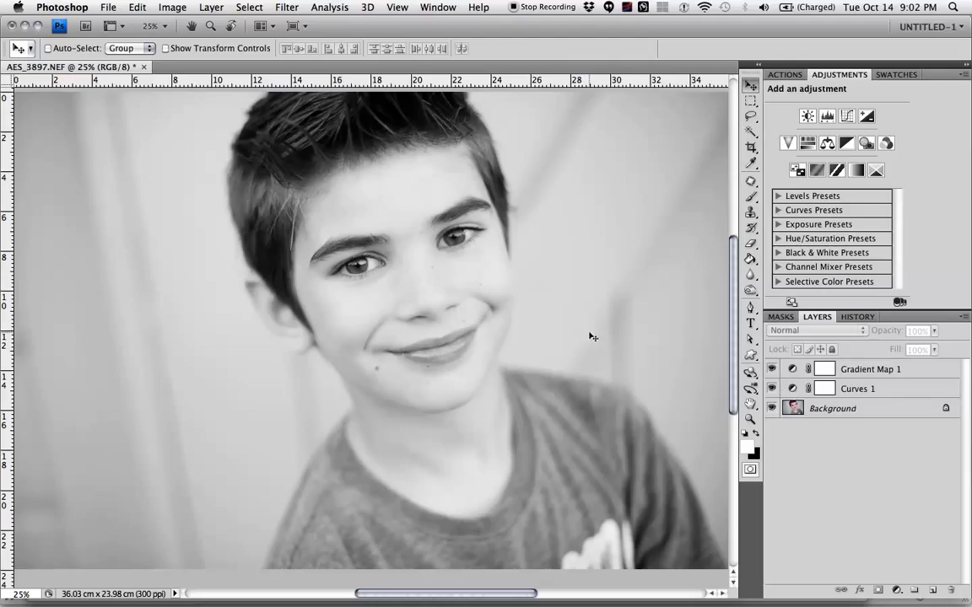
Add a second Curves layer with an S-curve: shadow point input 69, output 53, and highlight point input 180, output 192.
click(899, 593)
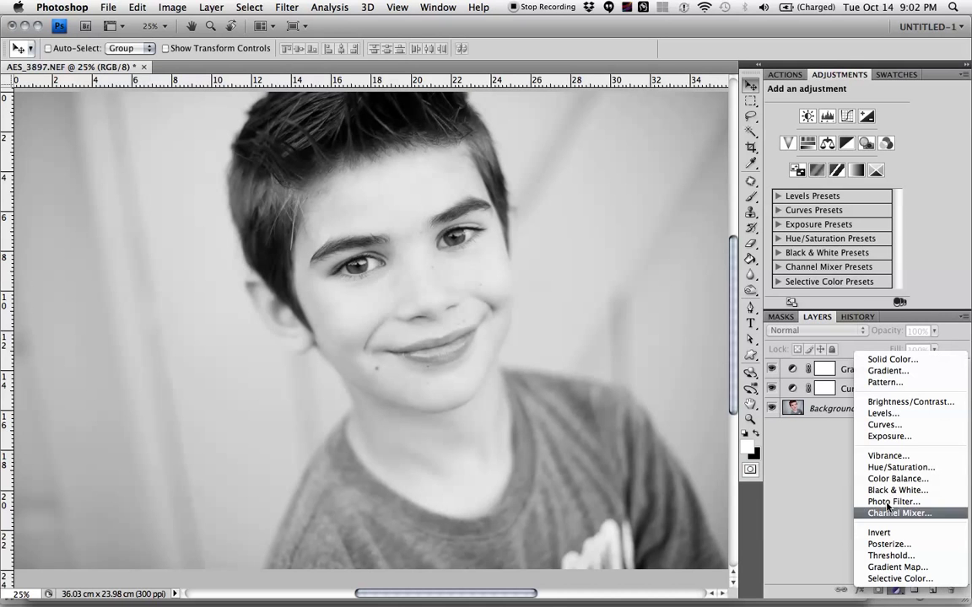
click(886, 434)
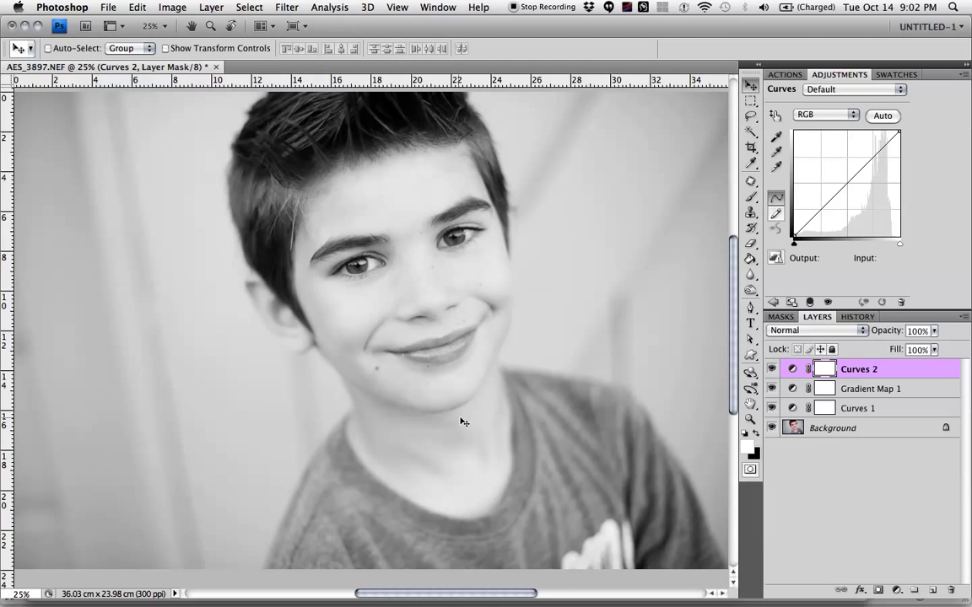
click(820, 211)
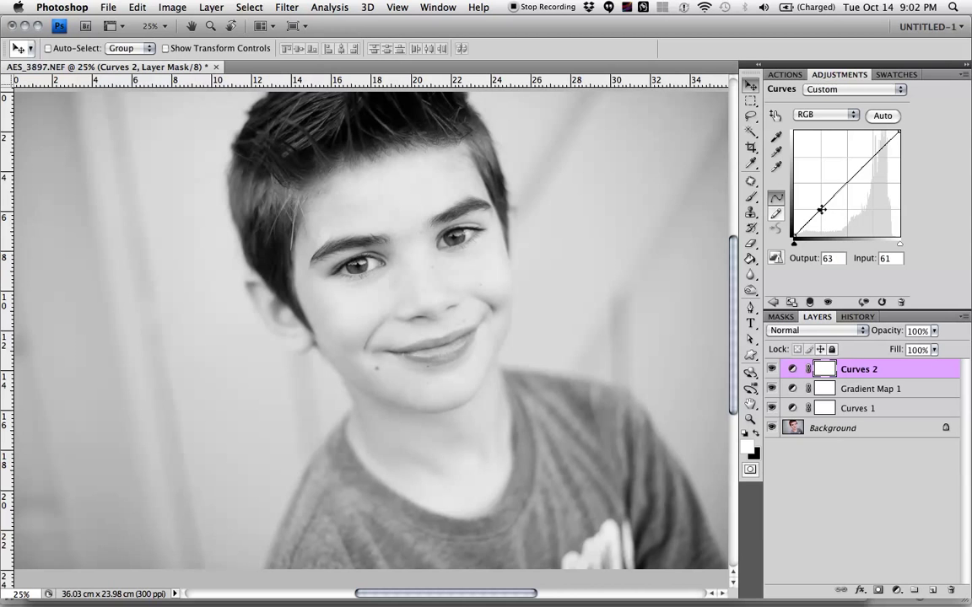
drag(820, 210, 824, 216)
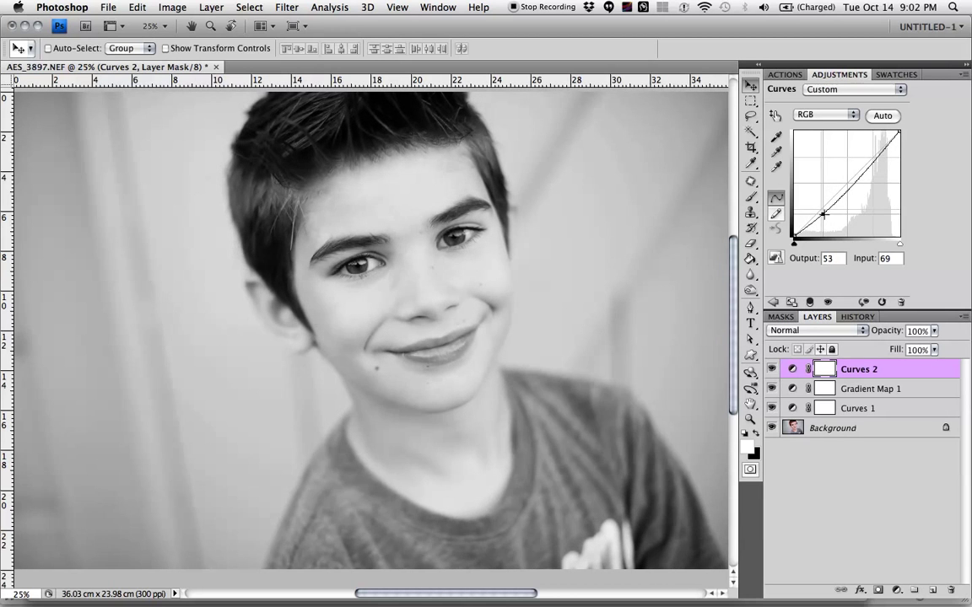
click(874, 157)
drag(874, 158, 871, 157)
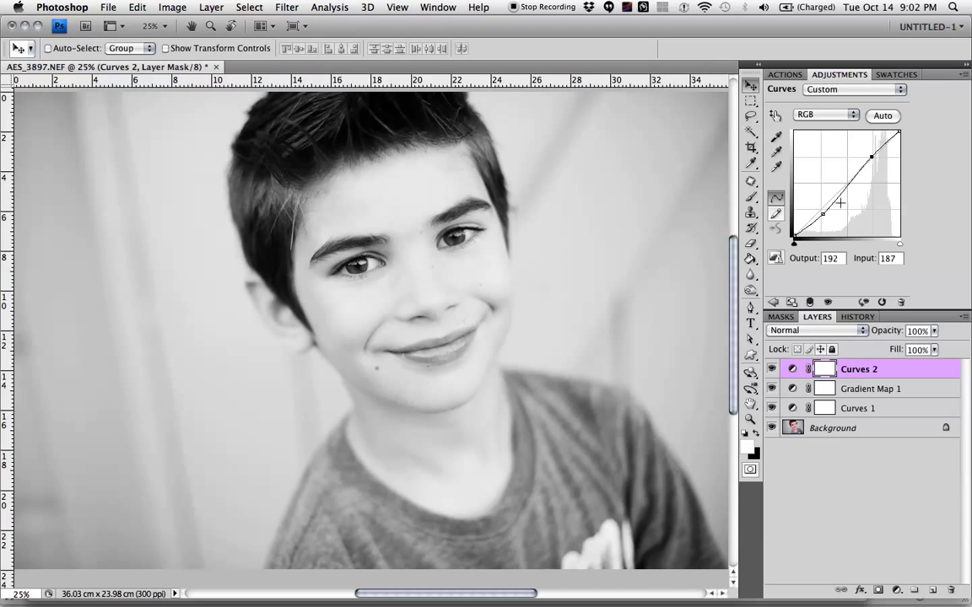
drag(871, 158, 868, 157)
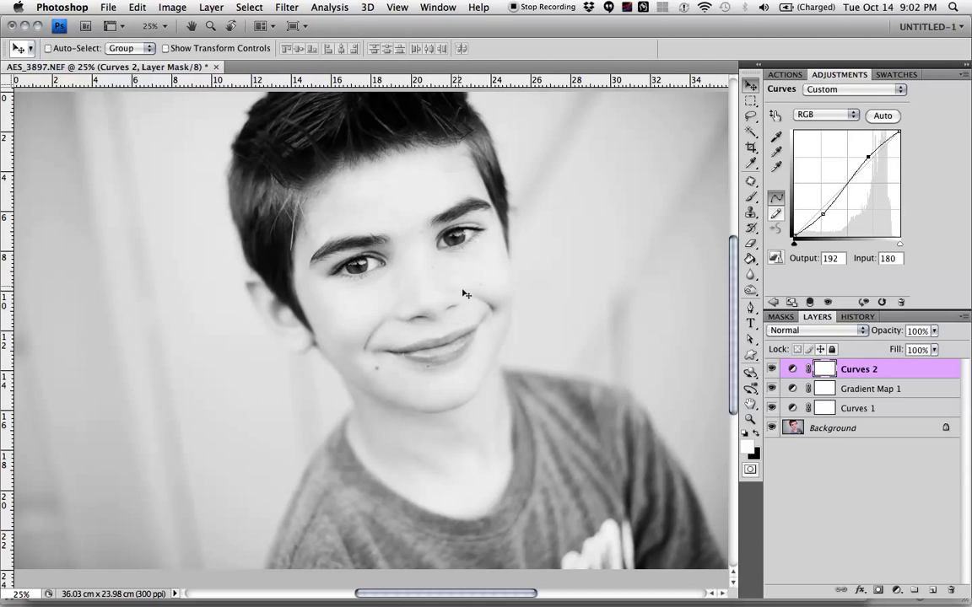
Compare the portrait with and without the Curves 2 contrast layer, and check its color version without the Gradient Map.
click(771, 369)
click(771, 370)
click(771, 371)
click(771, 370)
click(772, 370)
click(772, 371)
click(772, 389)
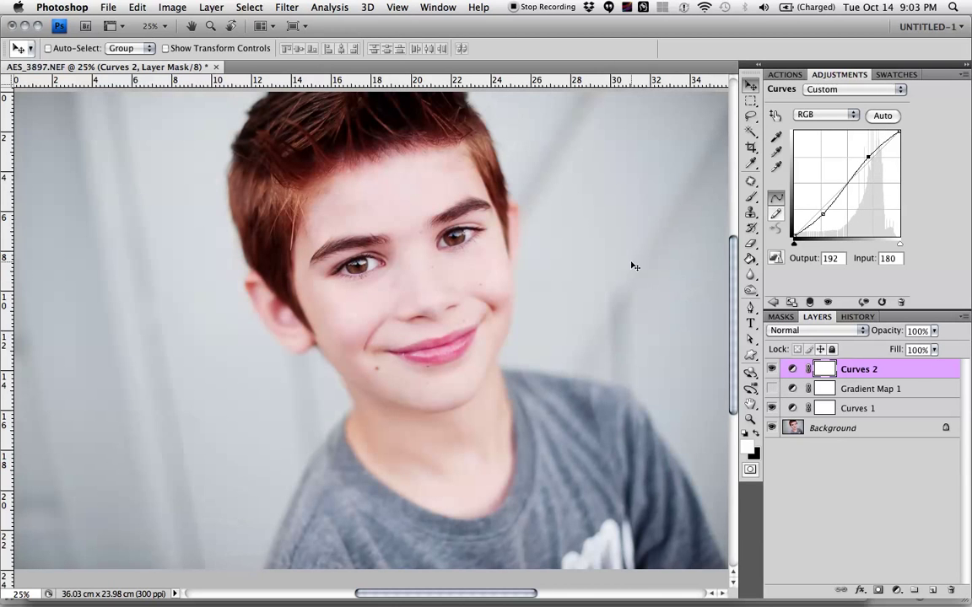
click(772, 389)
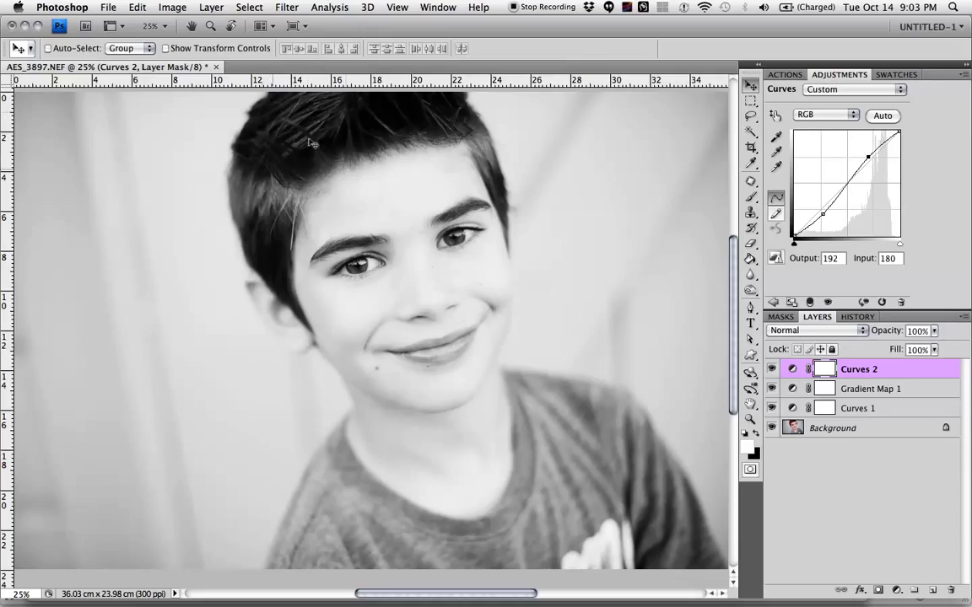
Add a third Curves layer, raise its midpoint to output 142 at input 84, and invert its mask to black.
click(896, 590)
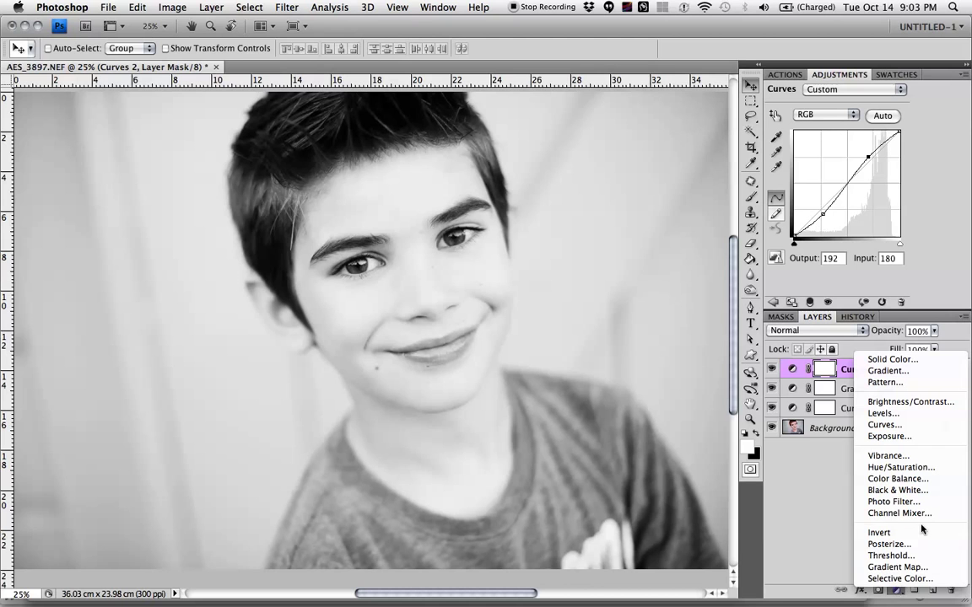
click(896, 426)
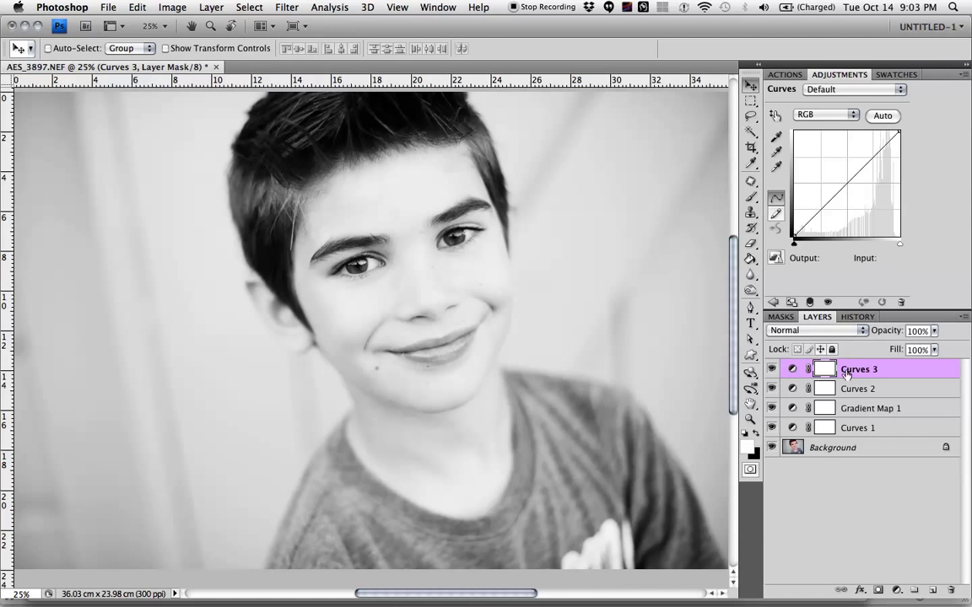
drag(847, 182, 829, 178)
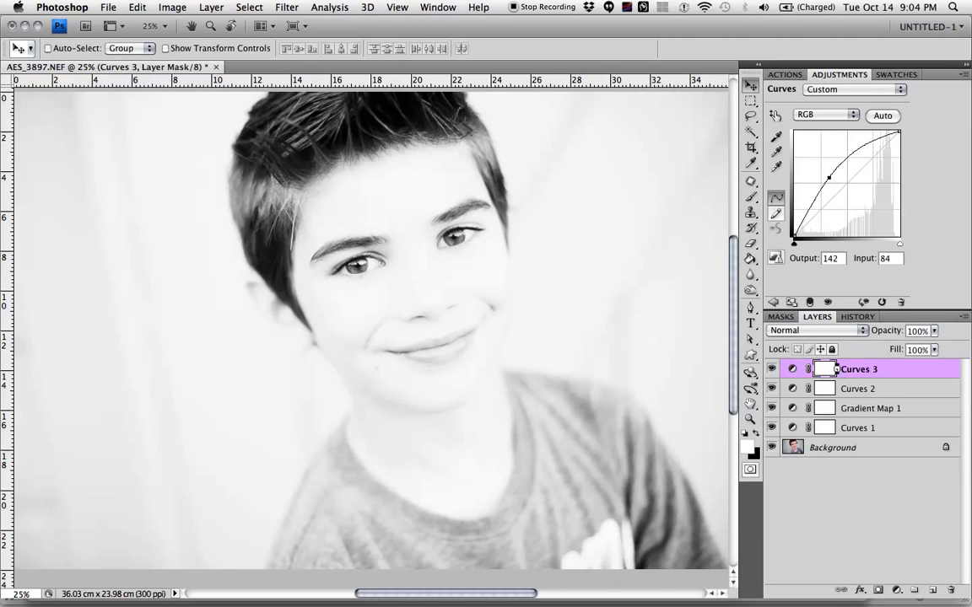
key(super+i)
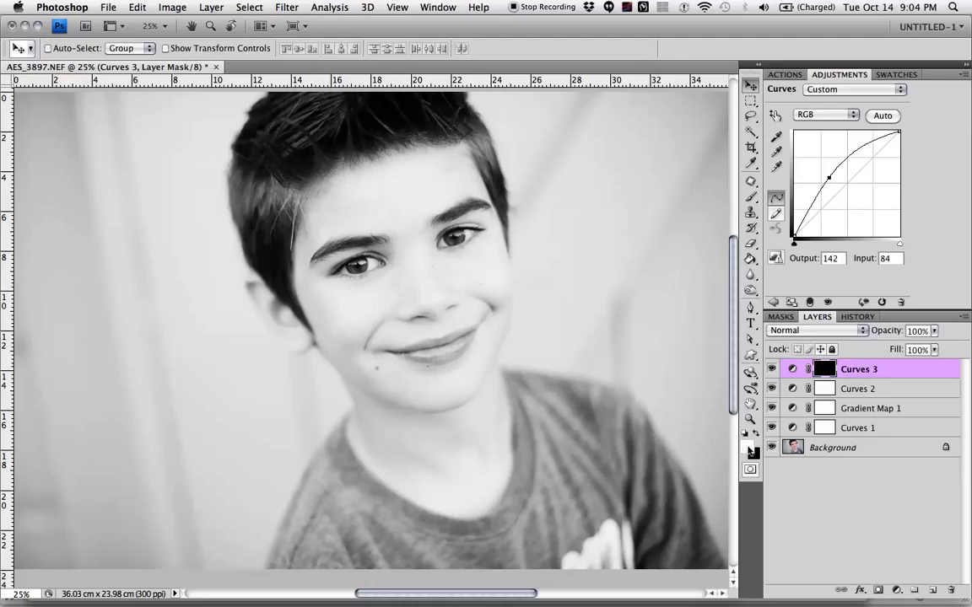
Set up a soft round 100 px brush with 0% hardness and 50% opacity.
key(b)
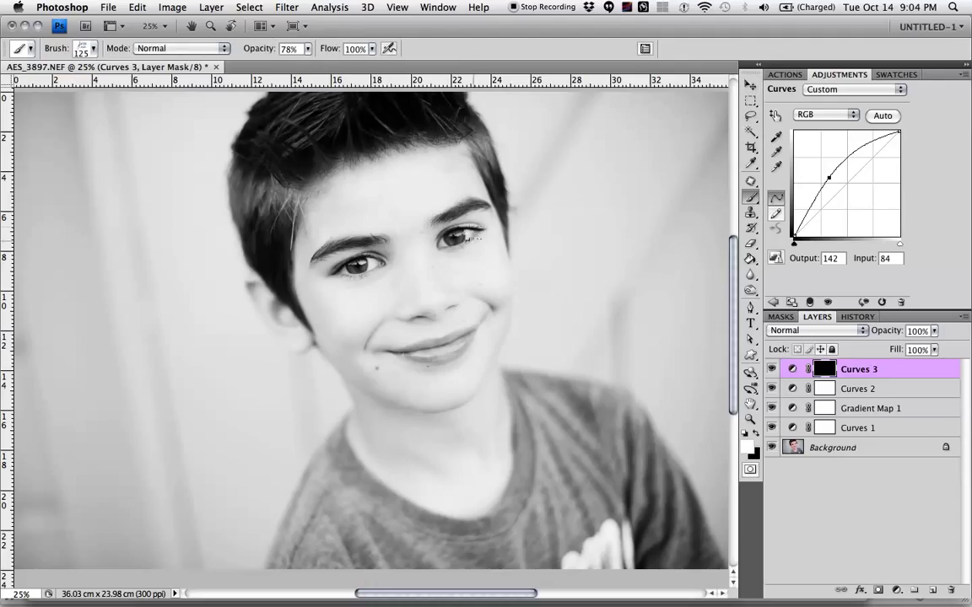
key(bracketright)
key(bracketright)
key(bracketright)
key(bracketright)
key(bracketright)
right_click(508, 258)
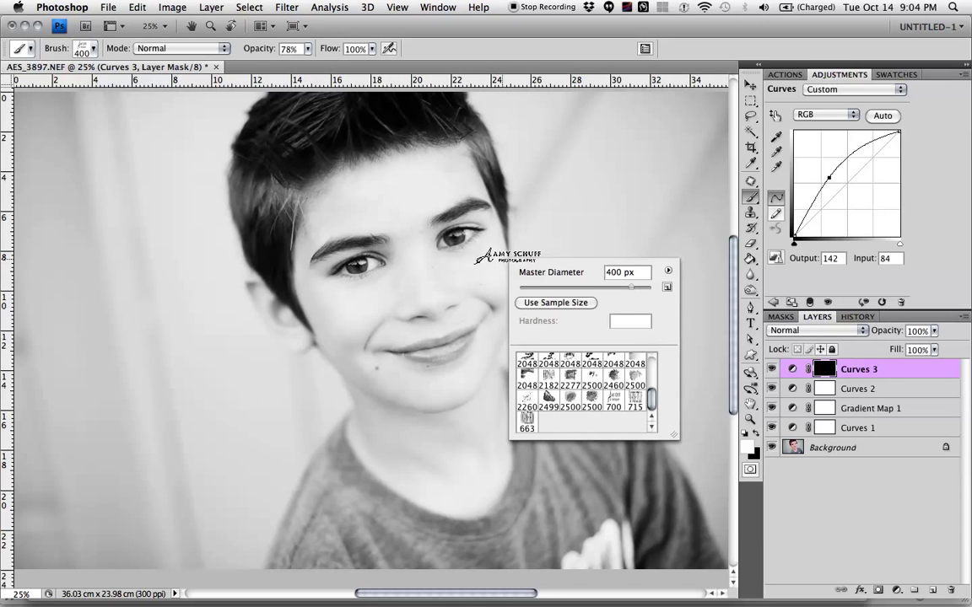
drag(654, 408, 656, 367)
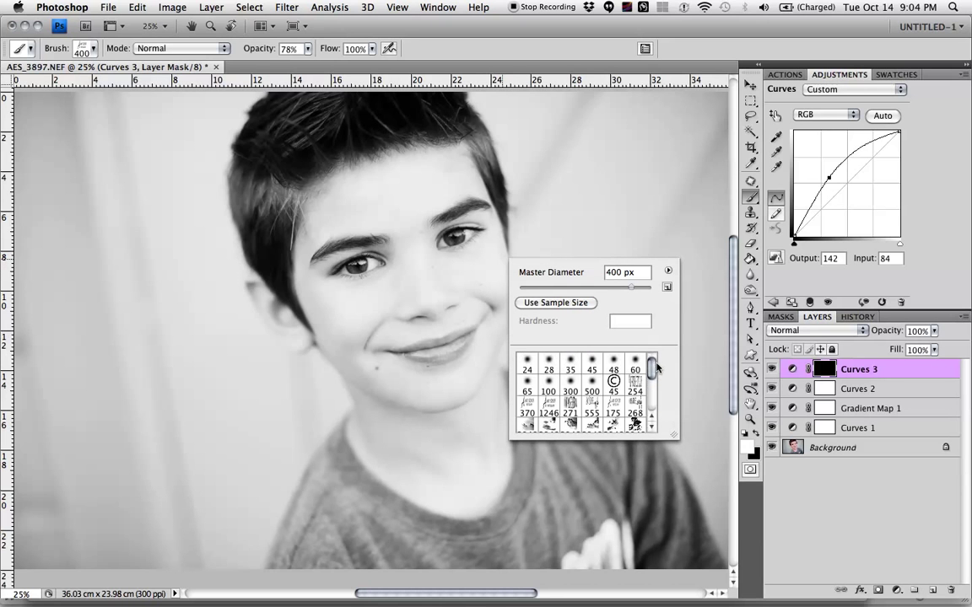
click(571, 384)
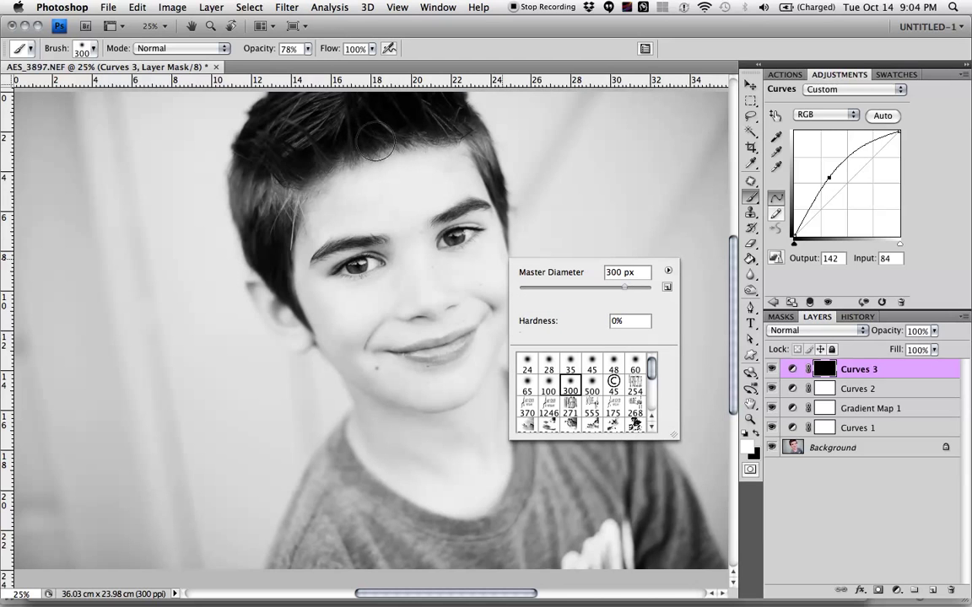
click(548, 387)
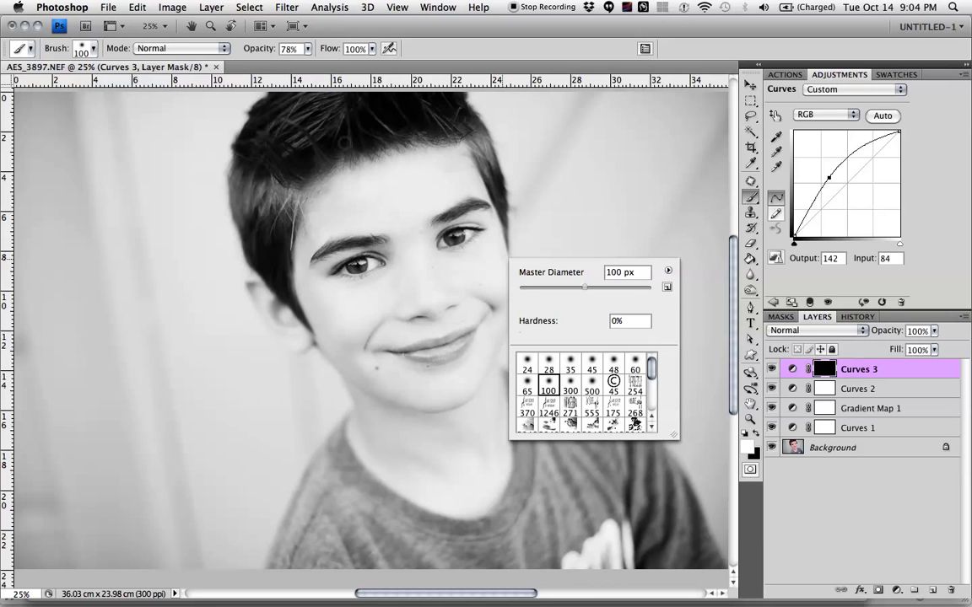
click(335, 56)
drag(309, 50, 293, 65)
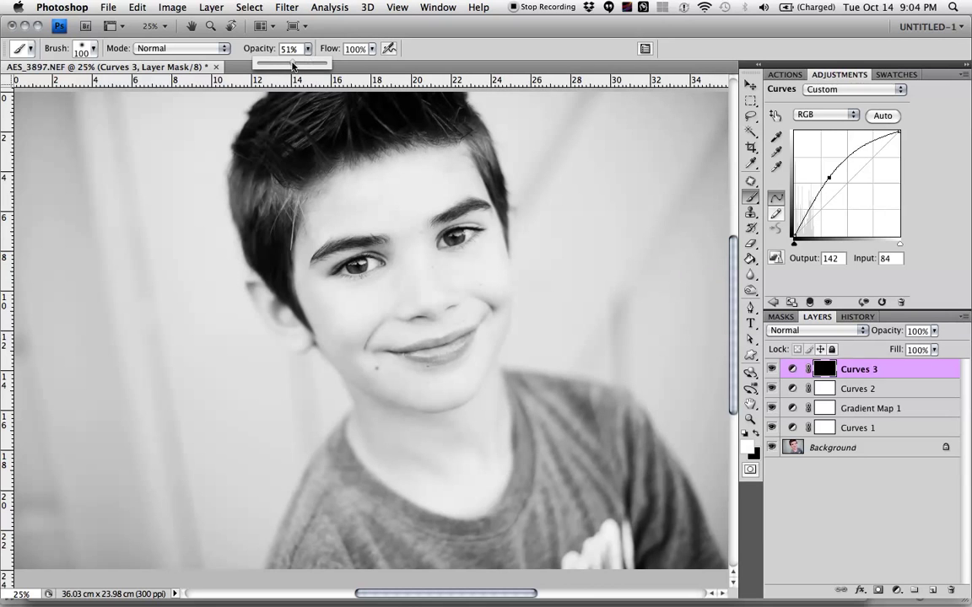
click(297, 149)
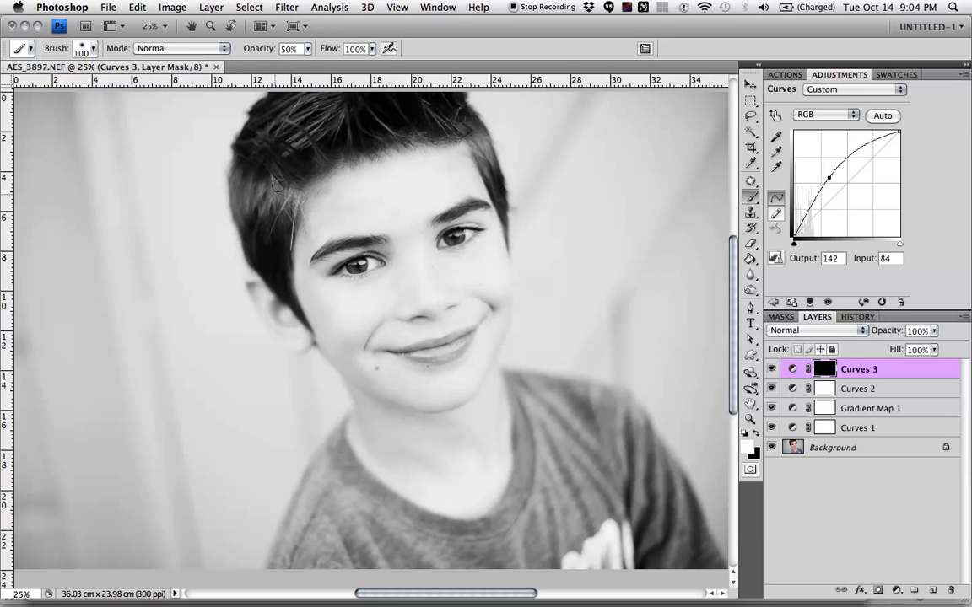
Paint white over the boy's hair on the Curves 3 mask to lighten the dark strands.
mouse_move(278, 183)
mouse_down()
mouse_move(257, 205)
mouse_move(290, 210)
mouse_up()
mouse_move(246, 179)
mouse_down()
mouse_move(244, 231)
mouse_move(266, 199)
mouse_move(289, 207)
mouse_move(258, 246)
mouse_up()
mouse_move(480, 144)
mouse_down()
mouse_move(503, 197)
mouse_move(467, 170)
mouse_move(295, 167)
mouse_move(259, 162)
mouse_up()
mouse_move(236, 107)
mouse_down()
mouse_move(289, 139)
mouse_move(357, 100)
mouse_move(387, 106)
mouse_up()
mouse_move(463, 125)
mouse_down()
mouse_move(250, 137)
mouse_move(291, 114)
mouse_move(266, 250)
mouse_move(243, 239)
mouse_move(251, 229)
mouse_up()
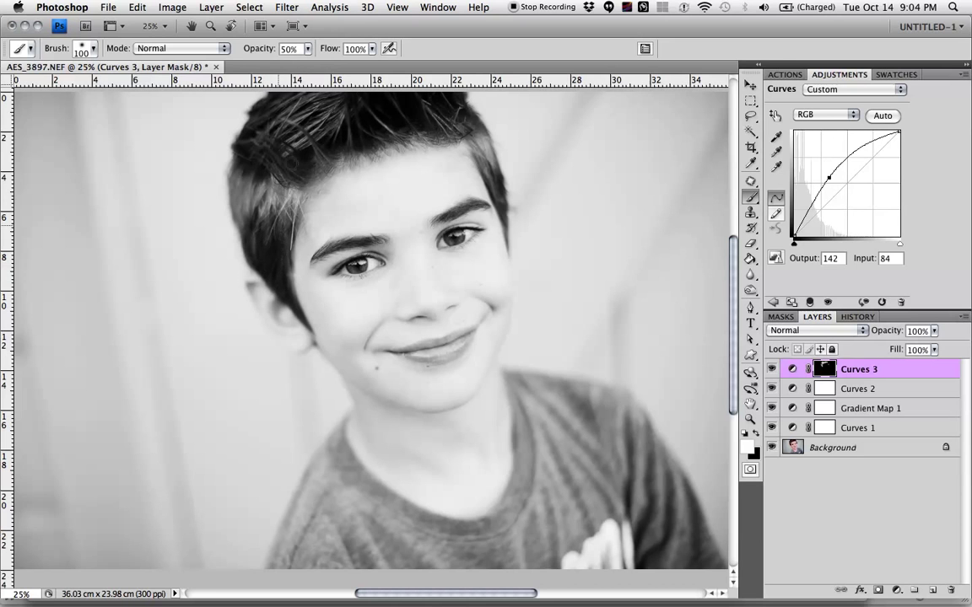
mouse_move(242, 167)
mouse_down()
mouse_move(234, 160)
mouse_move(331, 93)
mouse_move(269, 164)
mouse_move(252, 147)
mouse_move(372, 103)
mouse_move(238, 108)
mouse_up()
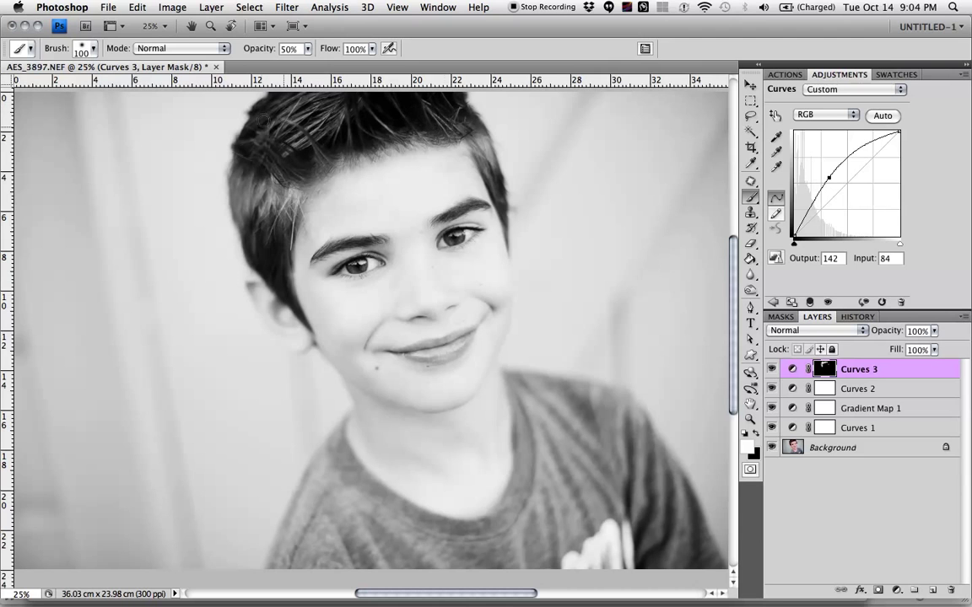
mouse_move(276, 225)
mouse_down()
mouse_move(240, 224)
mouse_move(264, 243)
mouse_up()
Compare the hair with and without the Curves 3 layer, and set that layer's opacity to 95%.
click(771, 370)
click(771, 372)
click(772, 372)
click(772, 372)
click(772, 372)
click(772, 372)
click(933, 331)
mouse_move(934, 347)
mouse_down()
mouse_move(924, 351)
mouse_move(934, 346)
mouse_up()
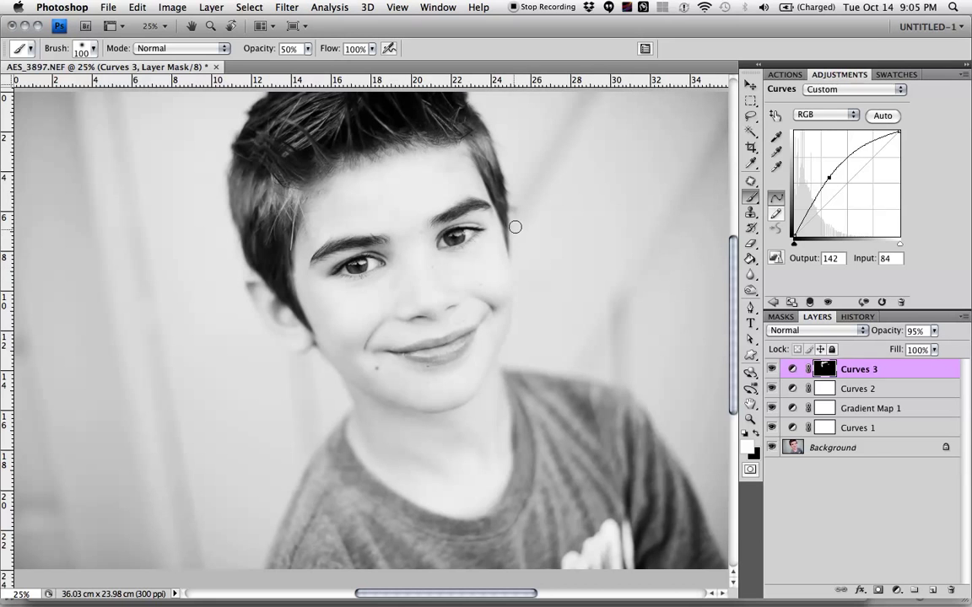
Set the brush to 78 px and paint white over the irises of the boy's eyes on the Curves 3 mask.
click(563, 251)
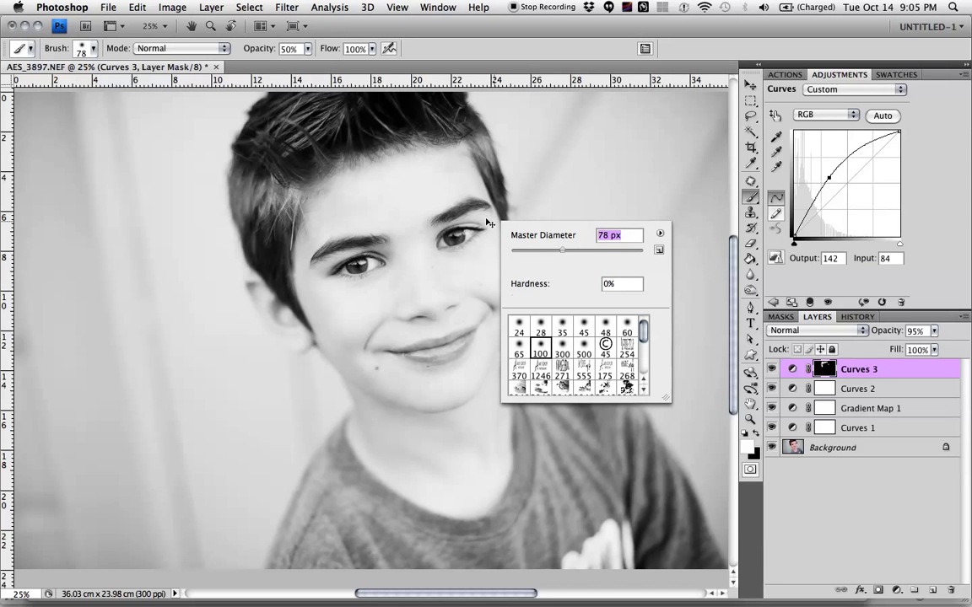
key(Return)
key(super+equal)
key(super+equal)
scroll(408, 167, down, 3)
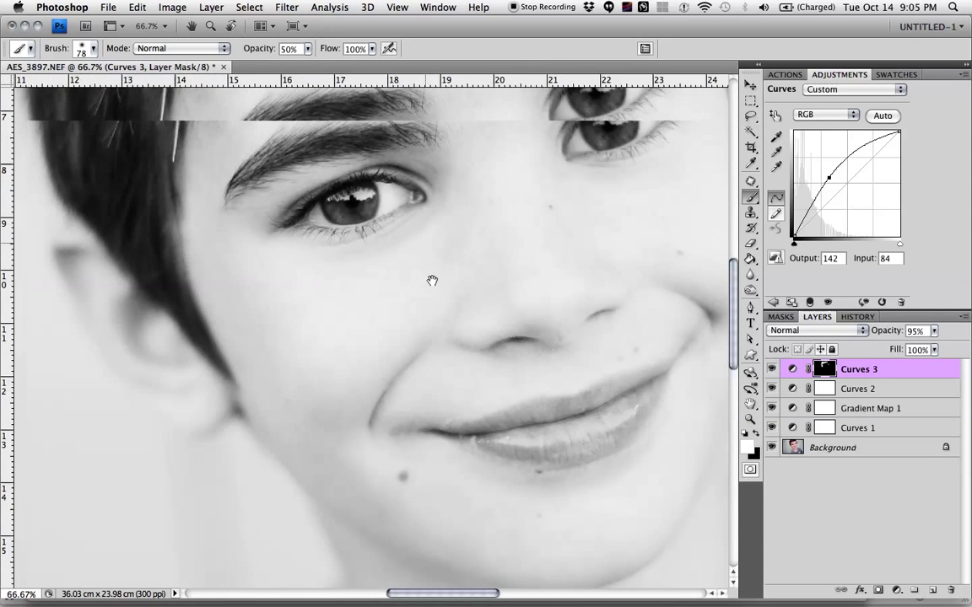
key(super+equal)
scroll(455, 260, up, 3)
mouse_move(500, 212)
mouse_down()
mouse_move(342, 207)
mouse_move(304, 246)
mouse_move(246, 228)
mouse_up()
drag(605, 145, 347, 260)
mouse_move(481, 242)
mouse_down()
mouse_move(593, 187)
mouse_move(650, 194)
mouse_move(553, 183)
mouse_move(465, 216)
mouse_up()
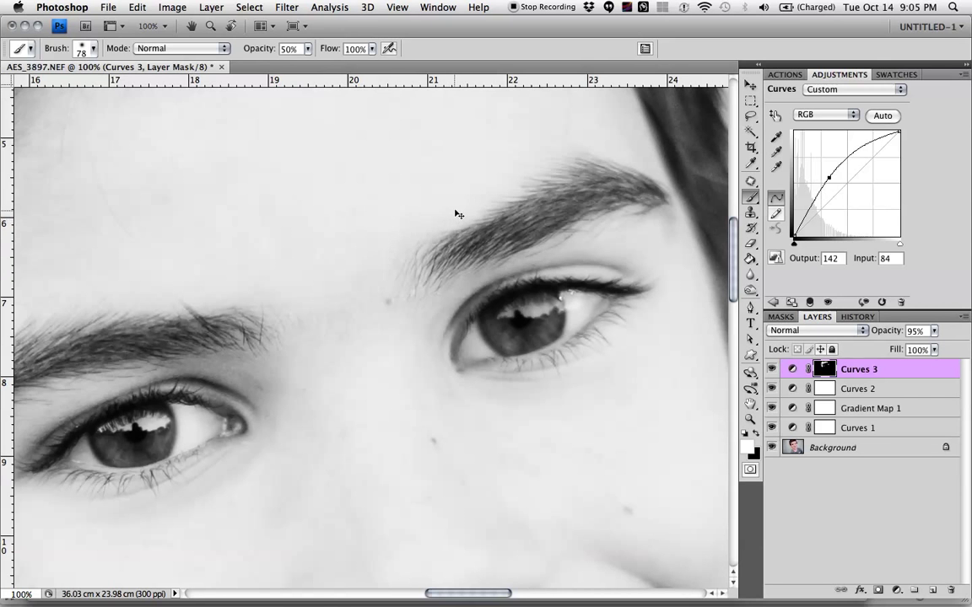
Compare the eyes before and after the recent brush strokes in the history, and return to the first stroke following the opacity change.
key(super+minus)
key(super+minus)
key(super+minus)
key(super+minus)
key(super+minus)
key(super+minus)
key(super+plus)
key(super+plus)
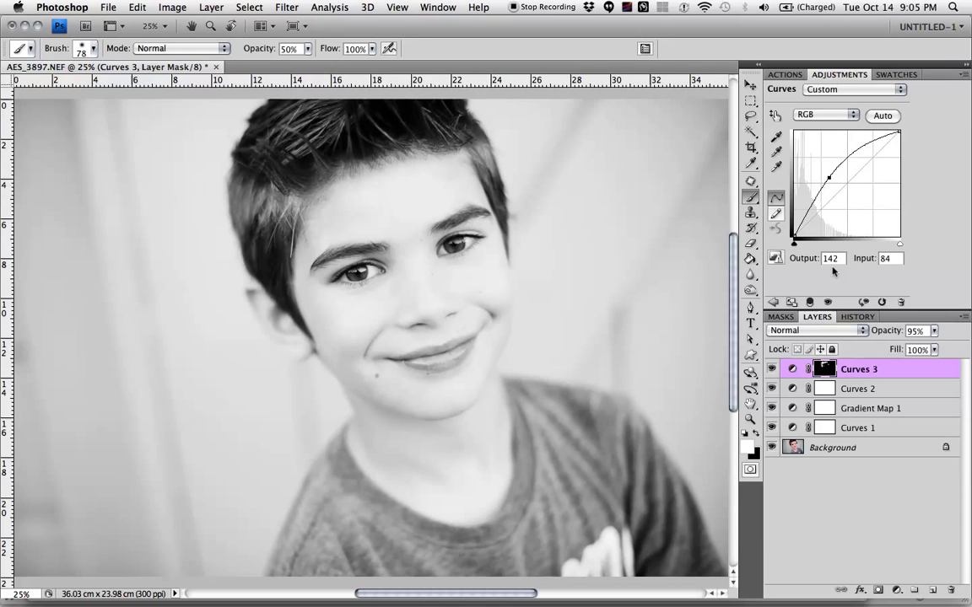
click(857, 317)
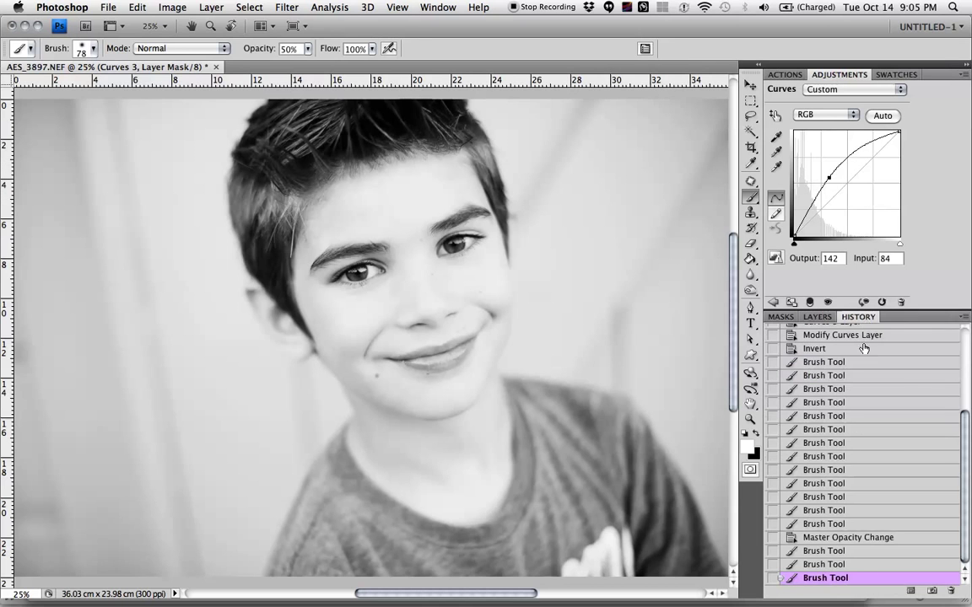
click(848, 553)
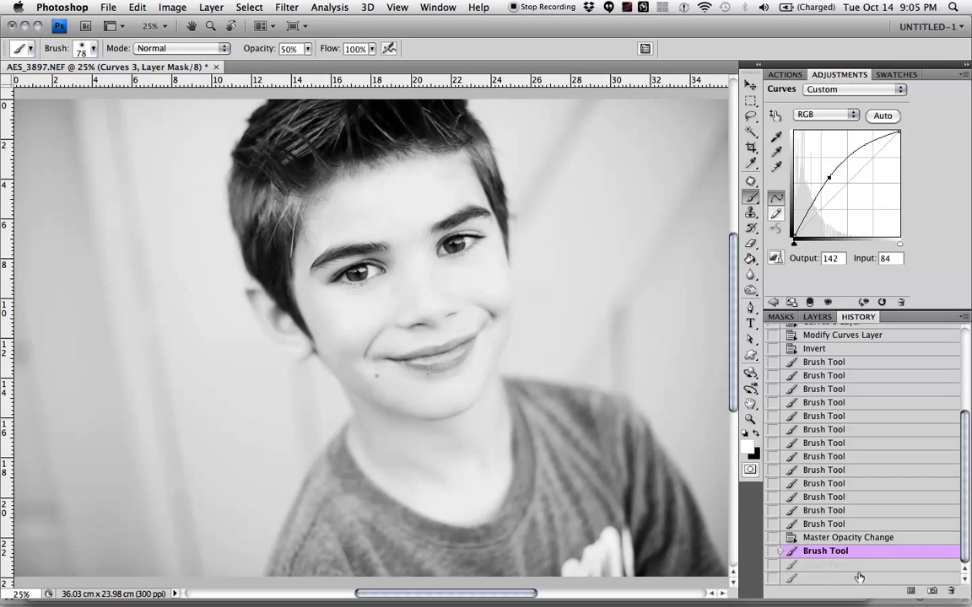
click(859, 578)
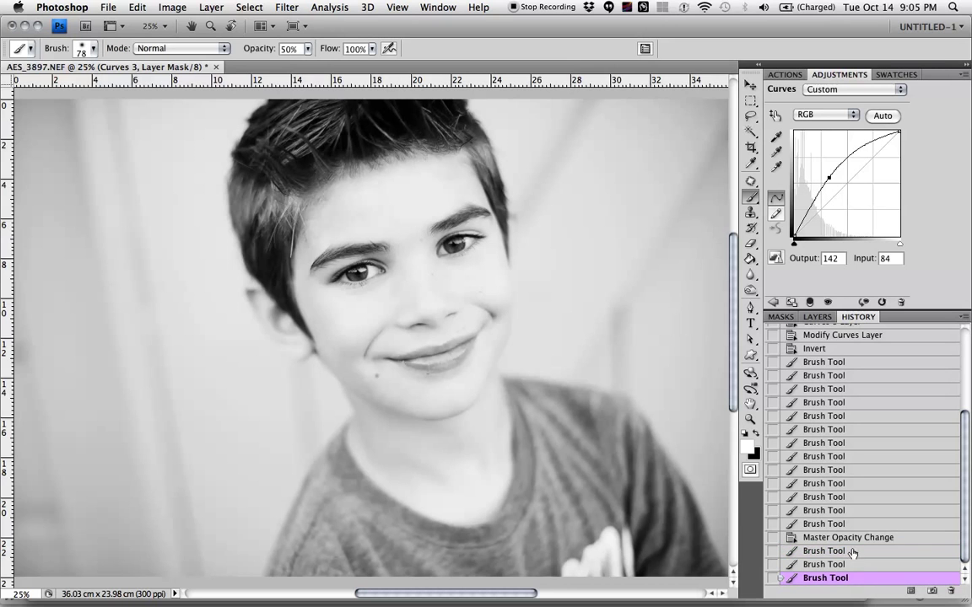
click(854, 551)
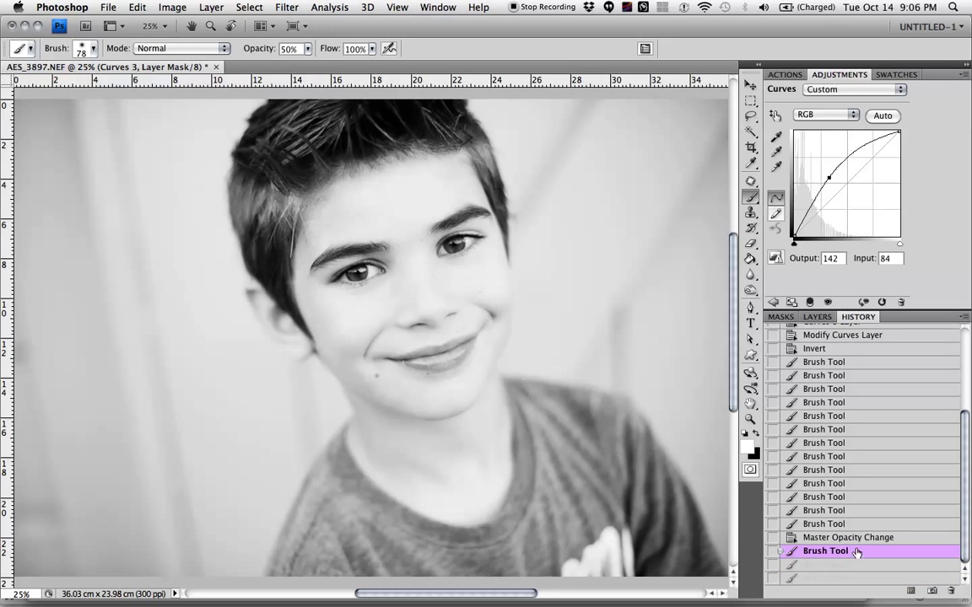
click(858, 540)
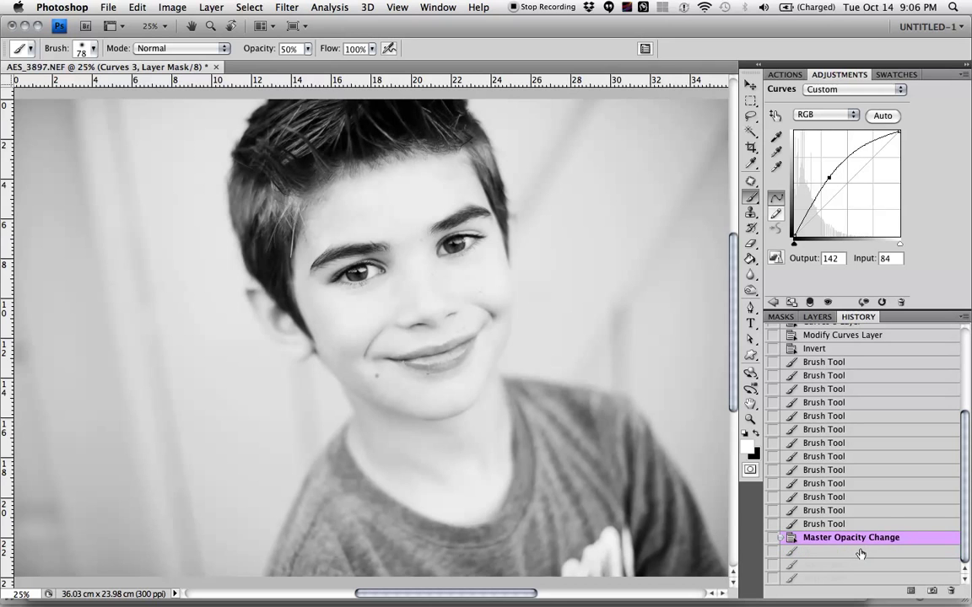
click(861, 552)
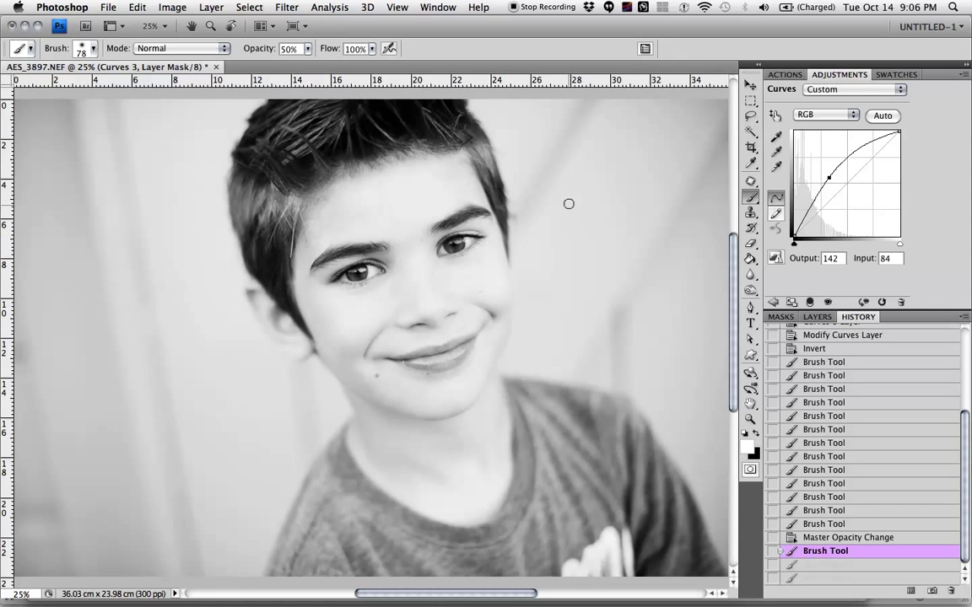
Paint white again over the iris of the boy's left eye on the Curves 3 mask with the 78 px brush.
key(super+equal)
key(super+equal)
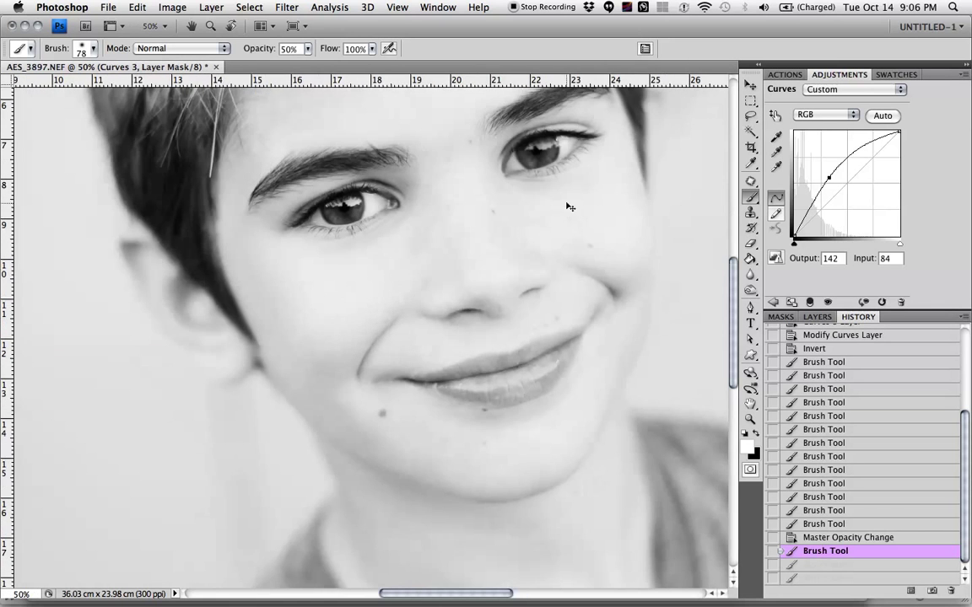
scroll(532, 219, up, 2)
key(super+equal)
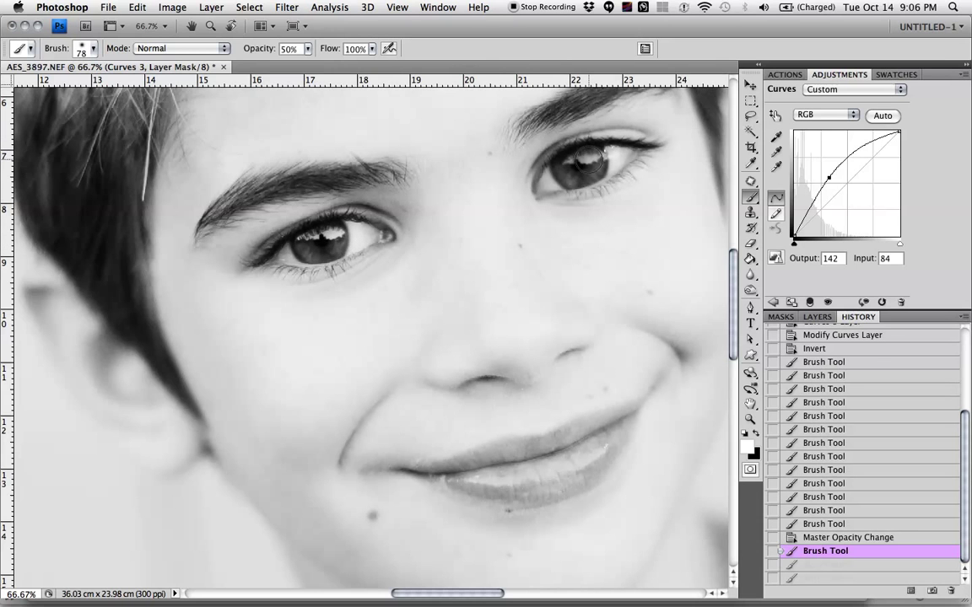
click(578, 162)
click(574, 165)
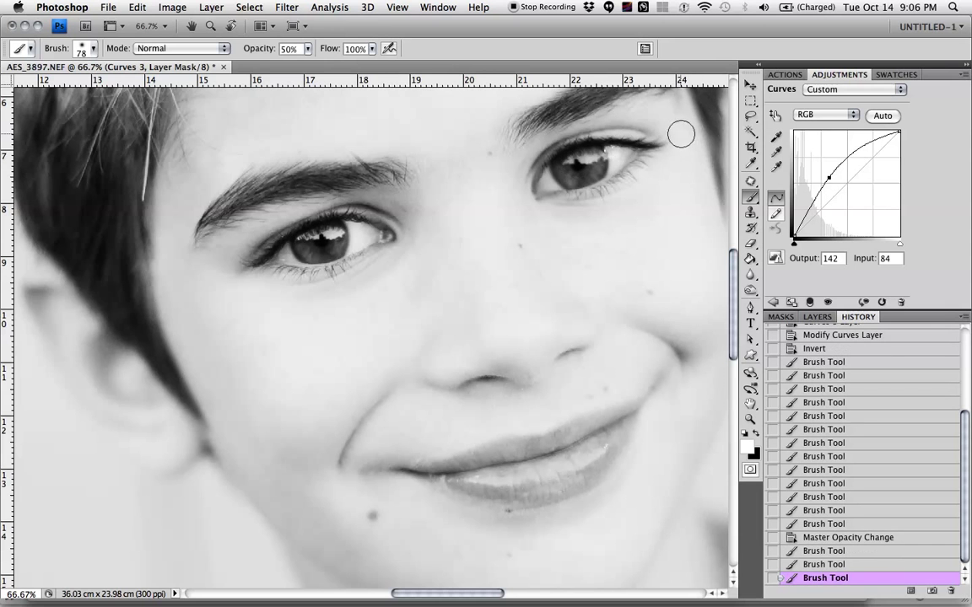
key(super+minus)
key(super+minus)
key(super+minus)
key(super+minus)
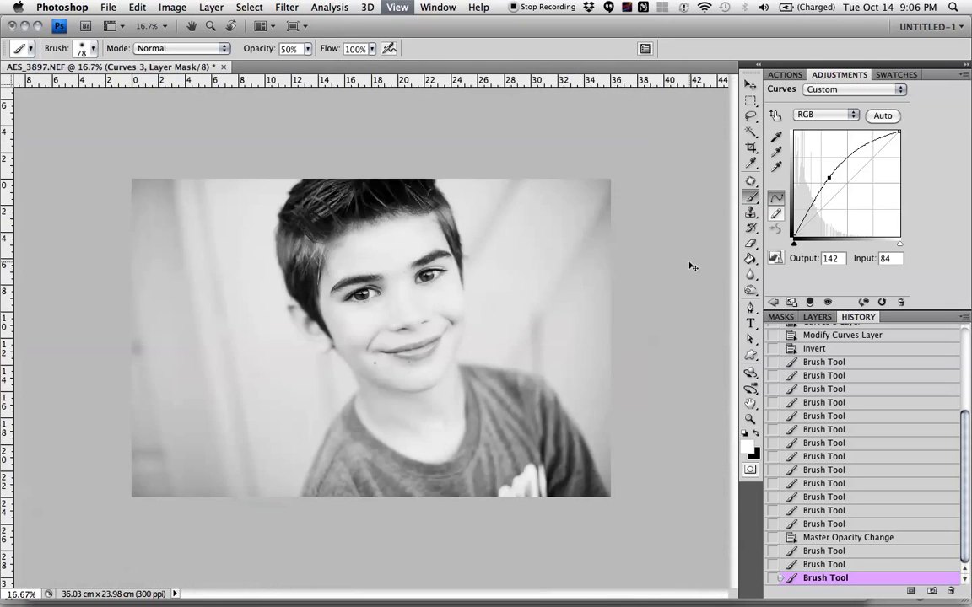
Reduce the brush to 42 px and dab white over the iris of the boy's left eye on the Curves 3 mask.
key(super+plus)
key(super+plus)
key(super+plus)
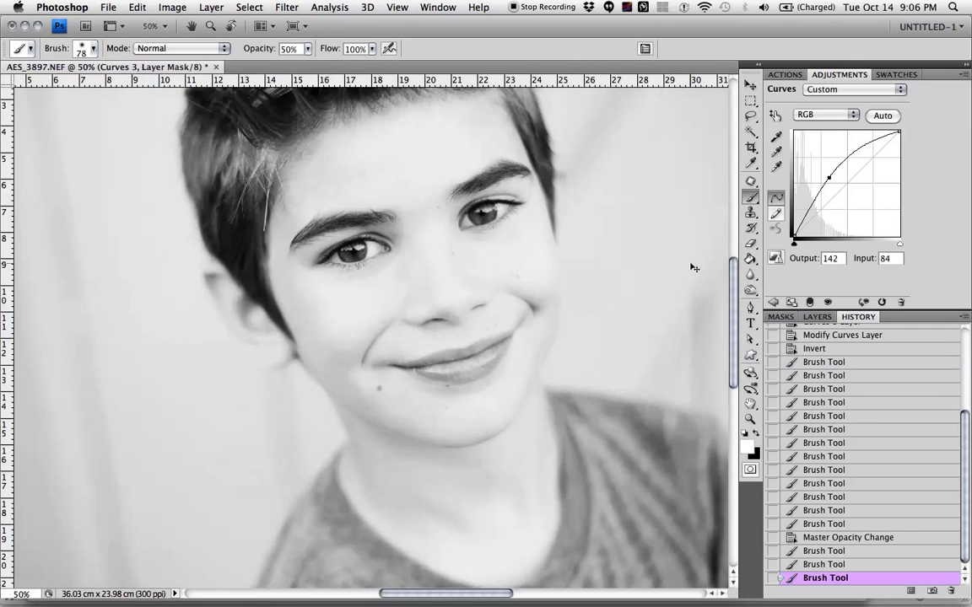
drag(557, 217, 500, 363)
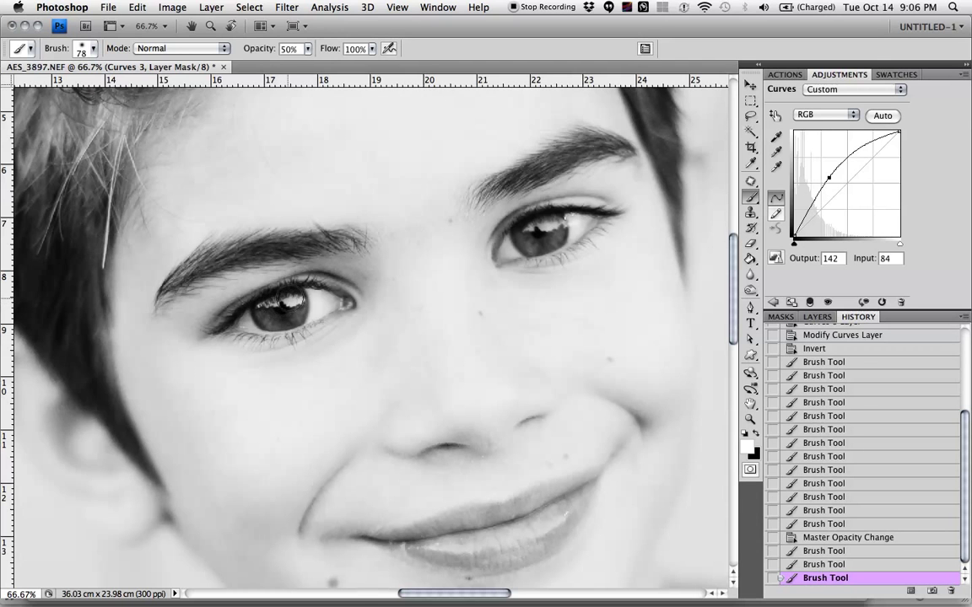
right_click(599, 214)
text(42)
key(Return)
click(540, 229)
click(540, 228)
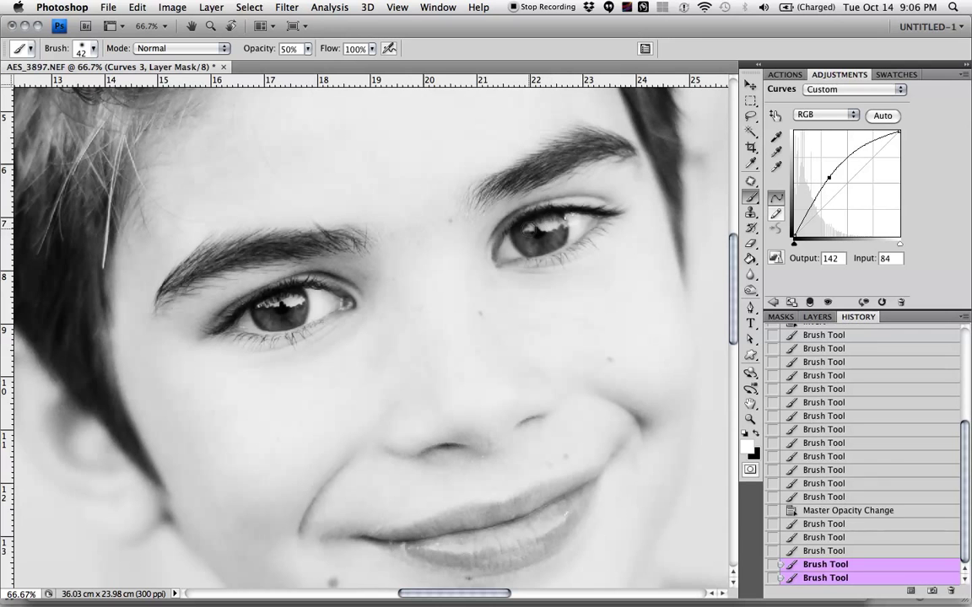
click(500, 197)
click(533, 226)
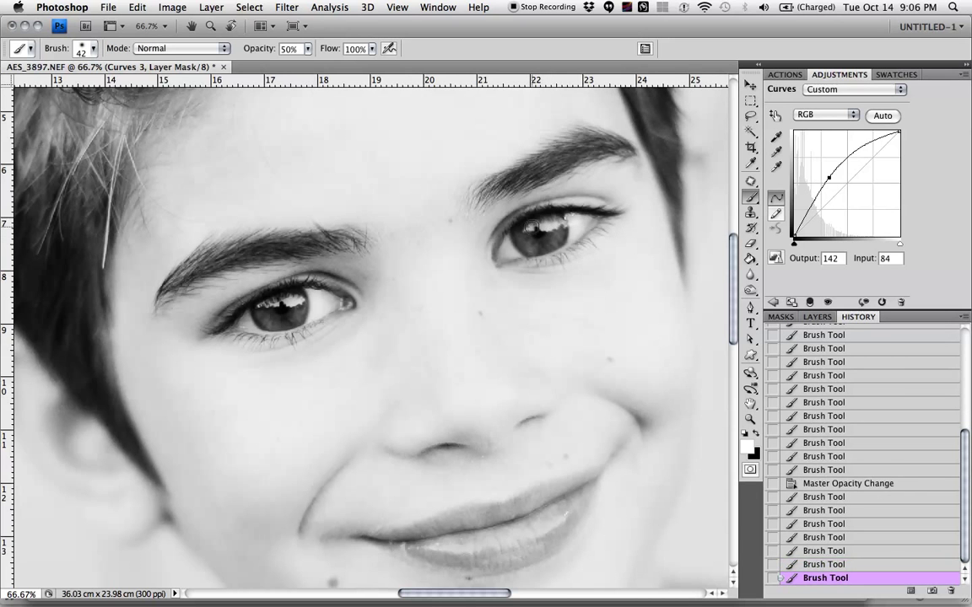
Step back in the history by the last two brush strokes on the Curves 3 mask, and switch to the Move tool.
key(super+minus)
key(super+minus)
key(super+minus)
key(super+minus)
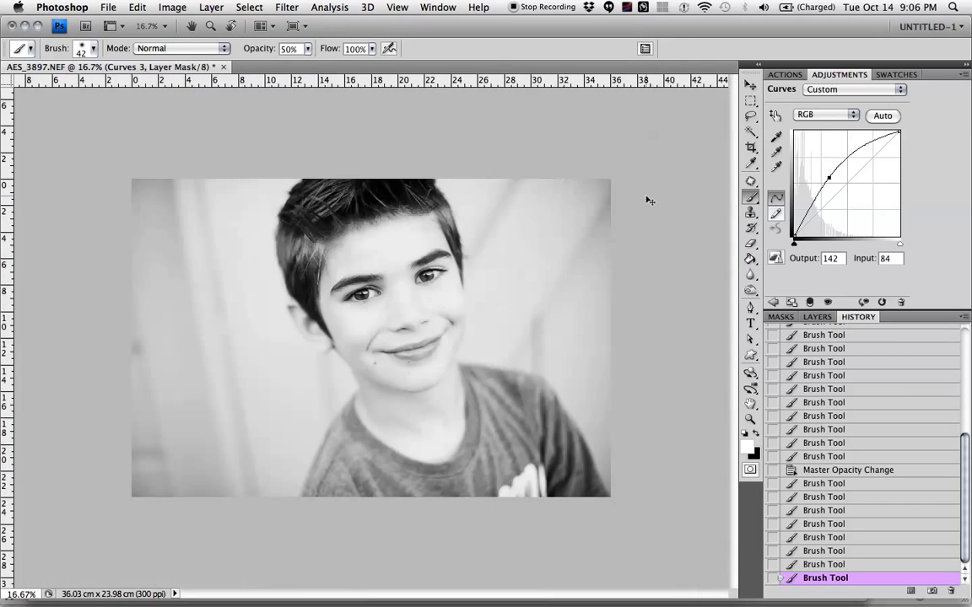
key(super+minus)
key(super+plus)
key(super+plus)
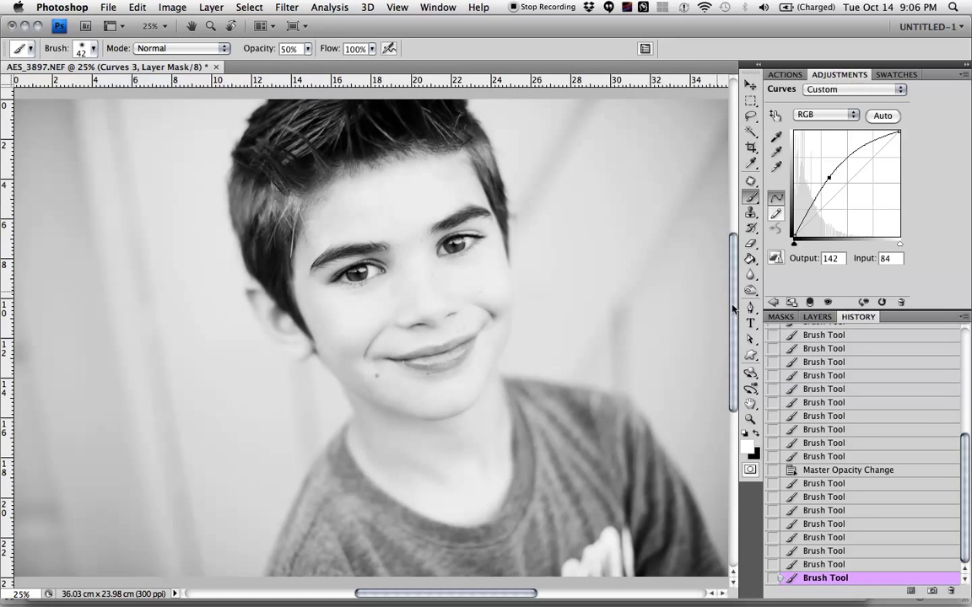
key(super+z)
click(868, 551)
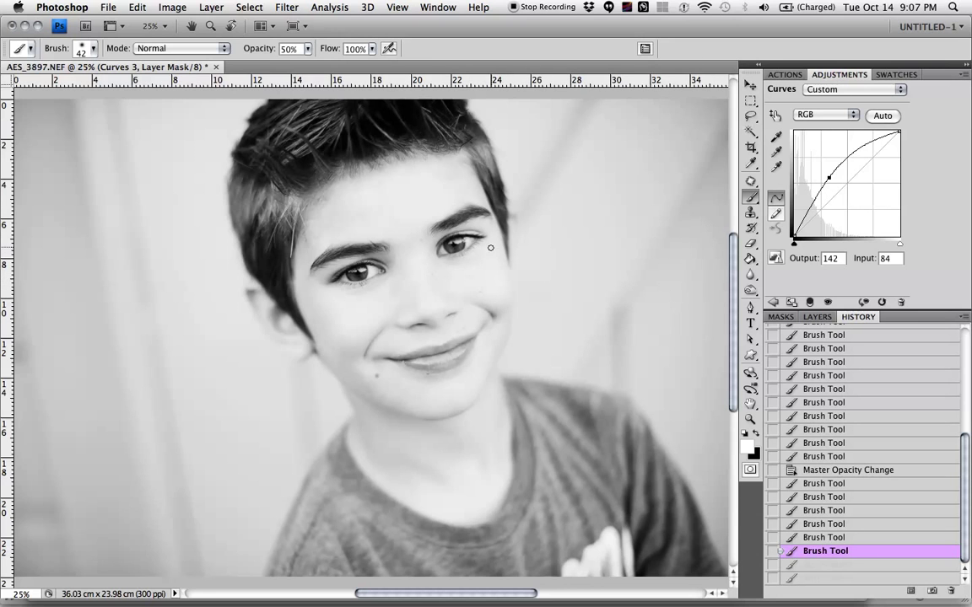
key(super+minus)
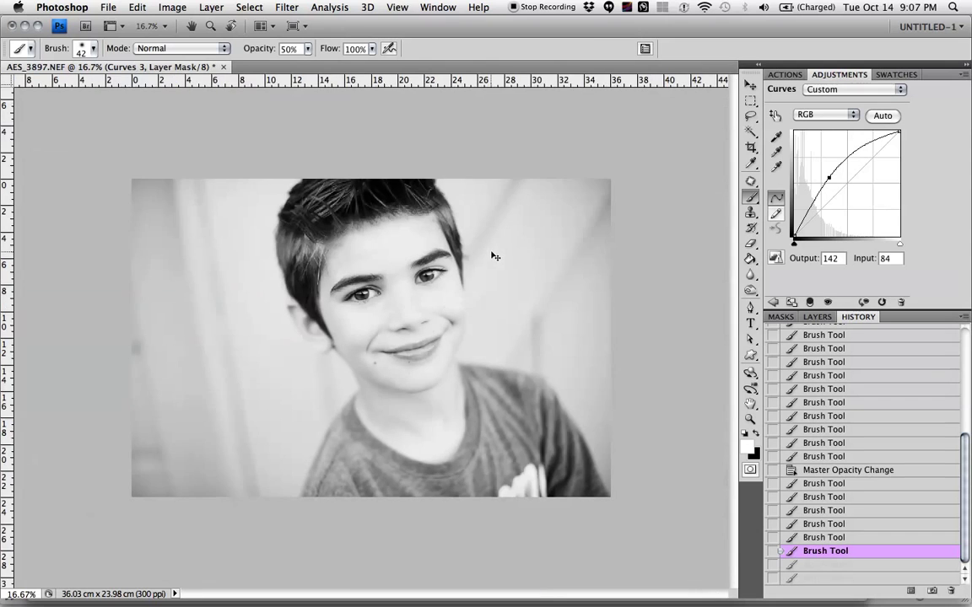
key(super+minus)
key(super+minus)
key(super+plus)
key(super+plus)
key(v)
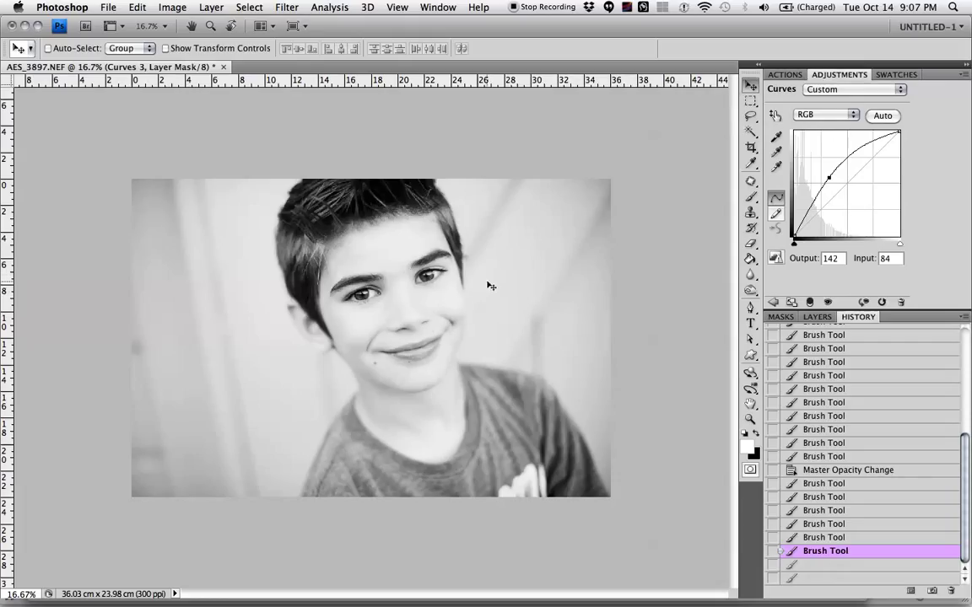
Add a fourth Curves layer, lower its curve to output 45 at input 81, and invert its mask to black.
click(817, 316)
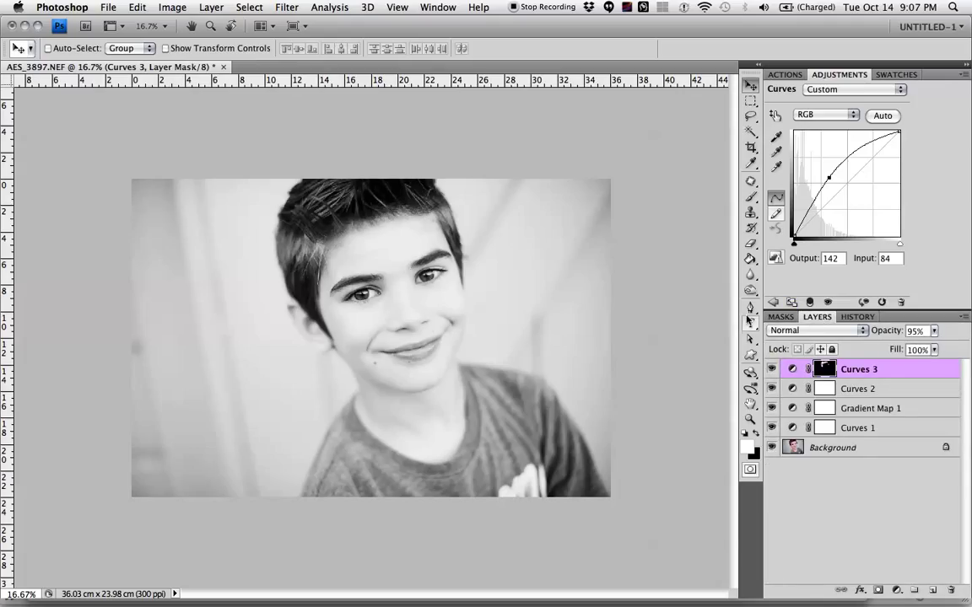
click(897, 590)
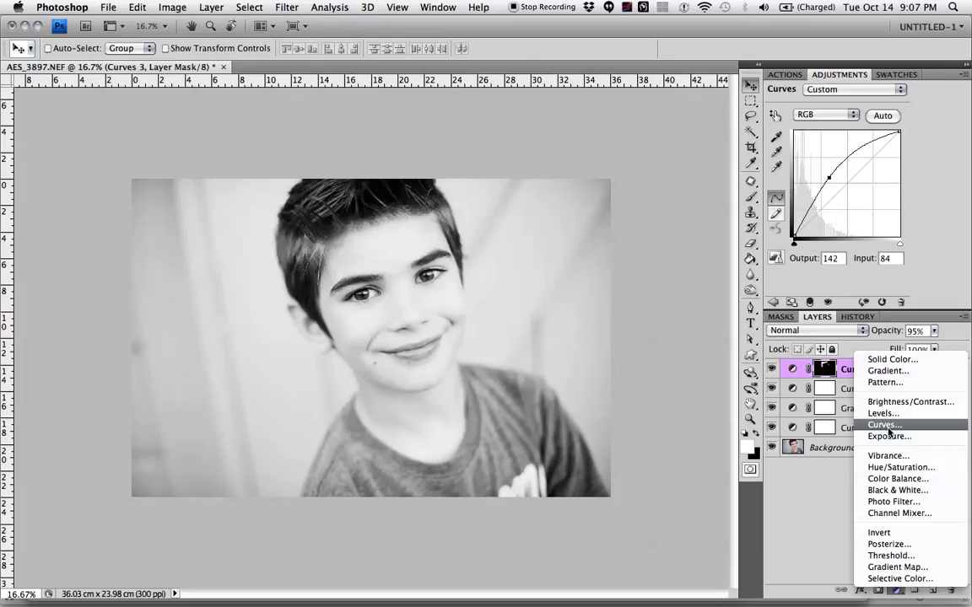
click(886, 426)
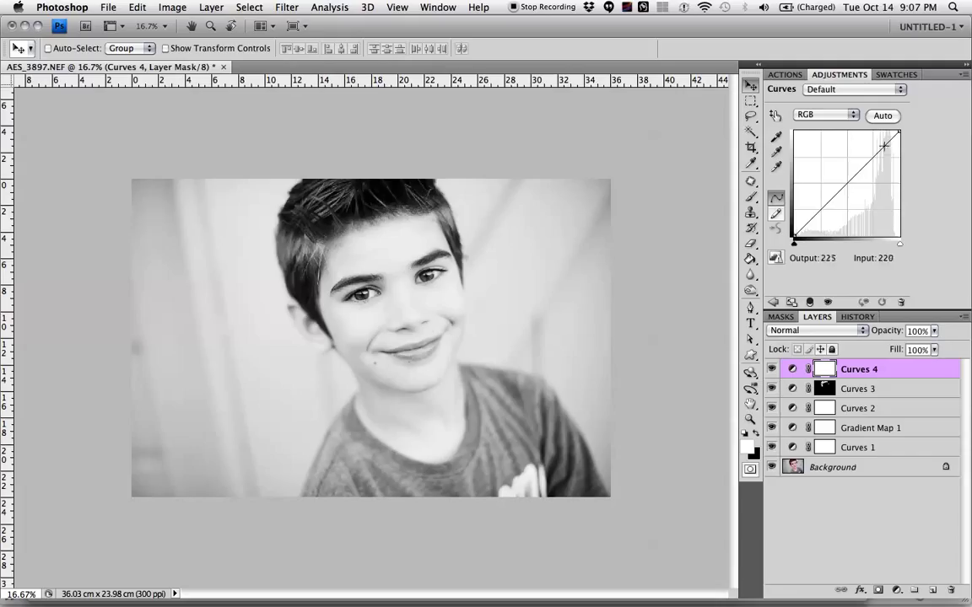
click(822, 211)
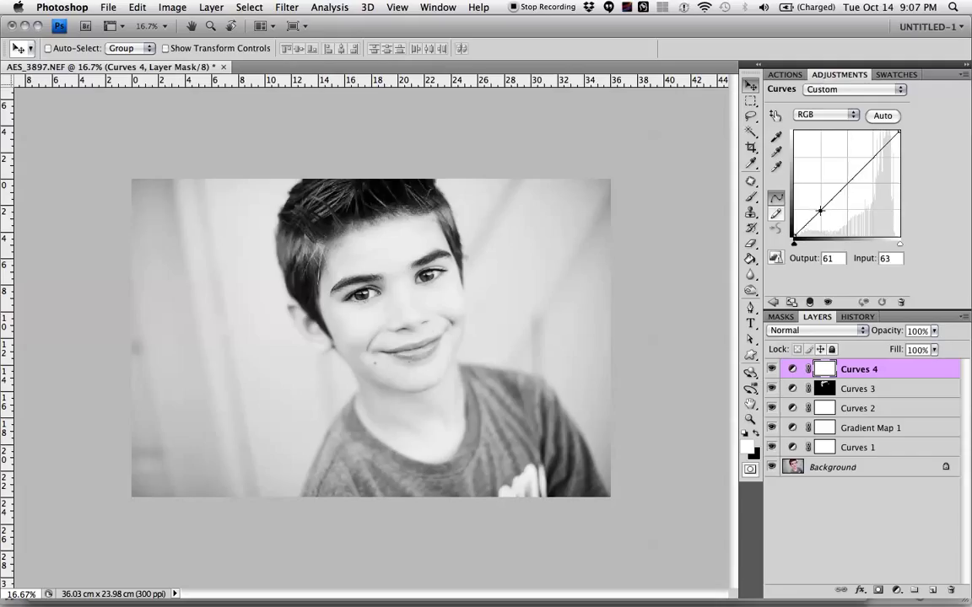
drag(819, 212, 827, 218)
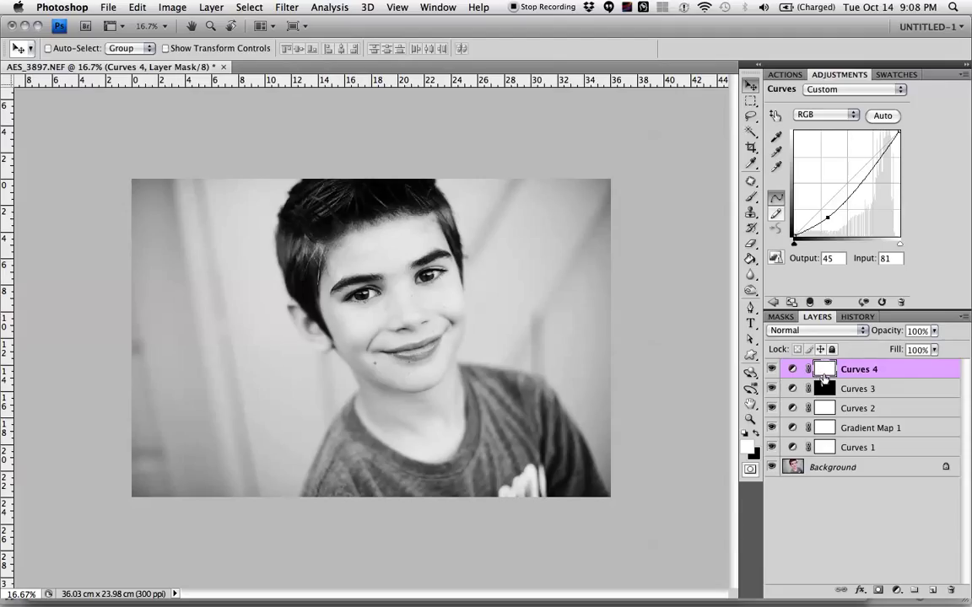
key(super+i)
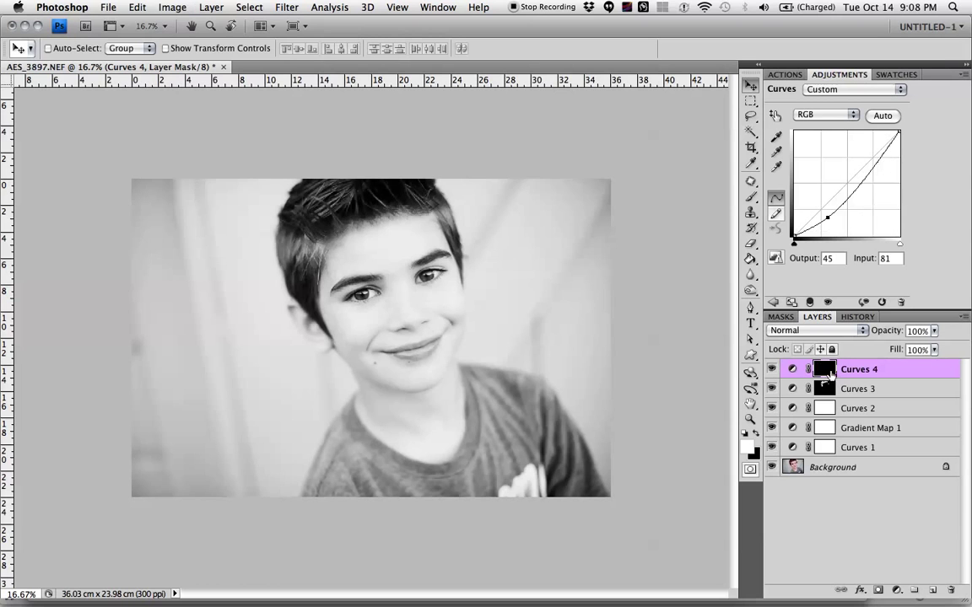
Set a soft 329 px brush at 27% opacity and paint white over the neck and shirt on the Curves 4 mask.
click(751, 199)
right_click(386, 361)
drag(463, 390, 475, 389)
click(501, 390)
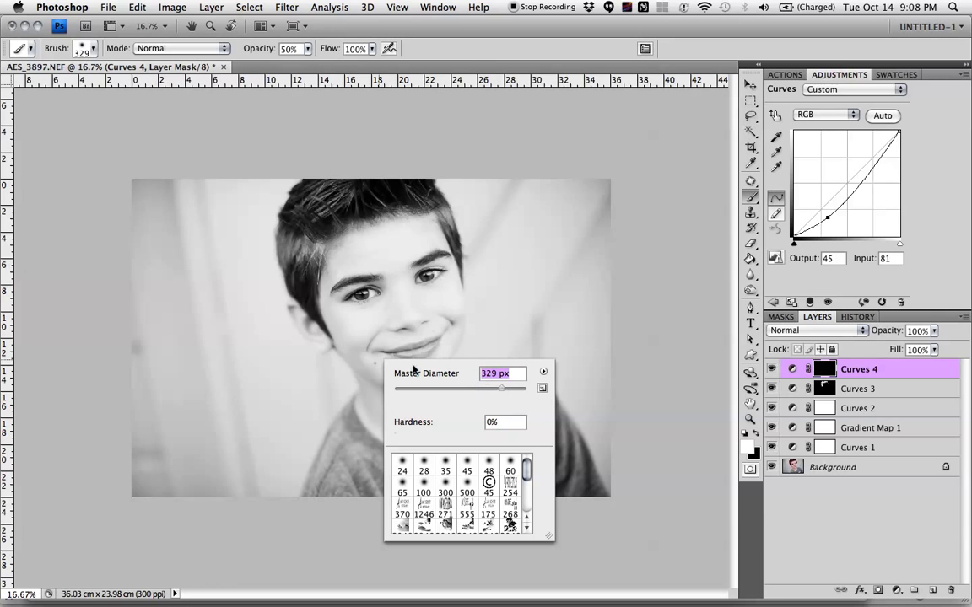
drag(310, 48, 294, 68)
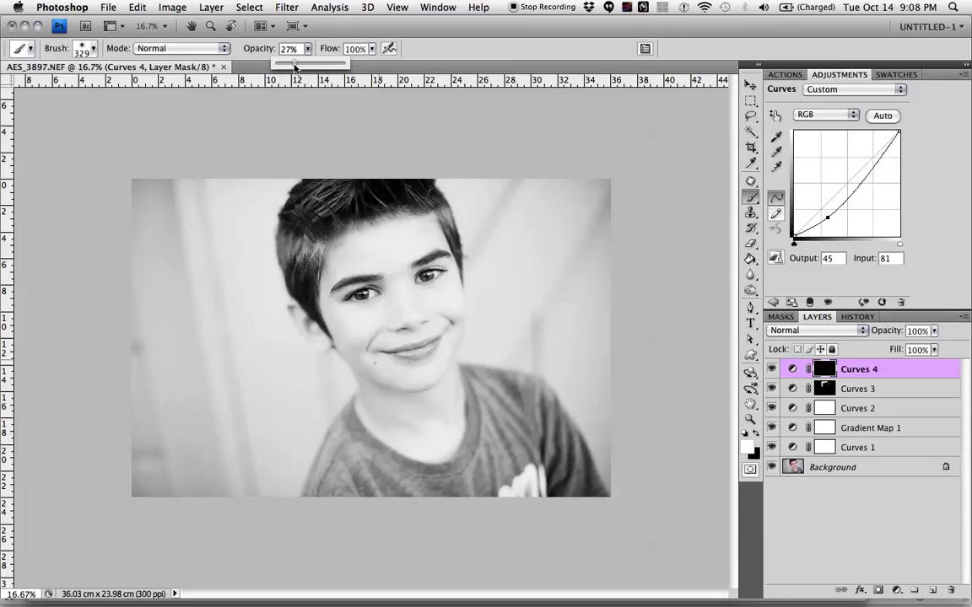
drag(294, 68, 296, 67)
click(285, 65)
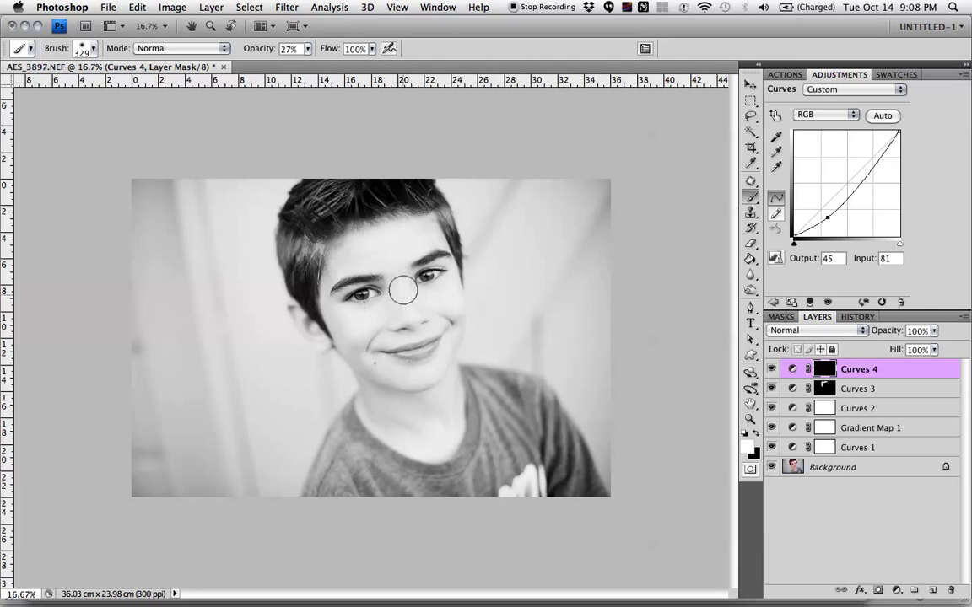
mouse_move(346, 361)
mouse_down()
mouse_move(297, 327)
mouse_move(322, 347)
mouse_move(427, 367)
mouse_move(380, 400)
mouse_move(361, 378)
mouse_move(370, 429)
mouse_move(346, 361)
mouse_move(426, 390)
mouse_move(370, 456)
mouse_move(354, 413)
mouse_move(317, 493)
mouse_move(340, 438)
mouse_move(335, 483)
mouse_move(359, 468)
mouse_move(343, 431)
mouse_move(325, 491)
mouse_move(364, 463)
mouse_move(390, 484)
mouse_move(506, 396)
mouse_move(490, 385)
mouse_move(504, 384)
mouse_move(483, 381)
mouse_move(529, 396)
mouse_move(567, 432)
mouse_up()
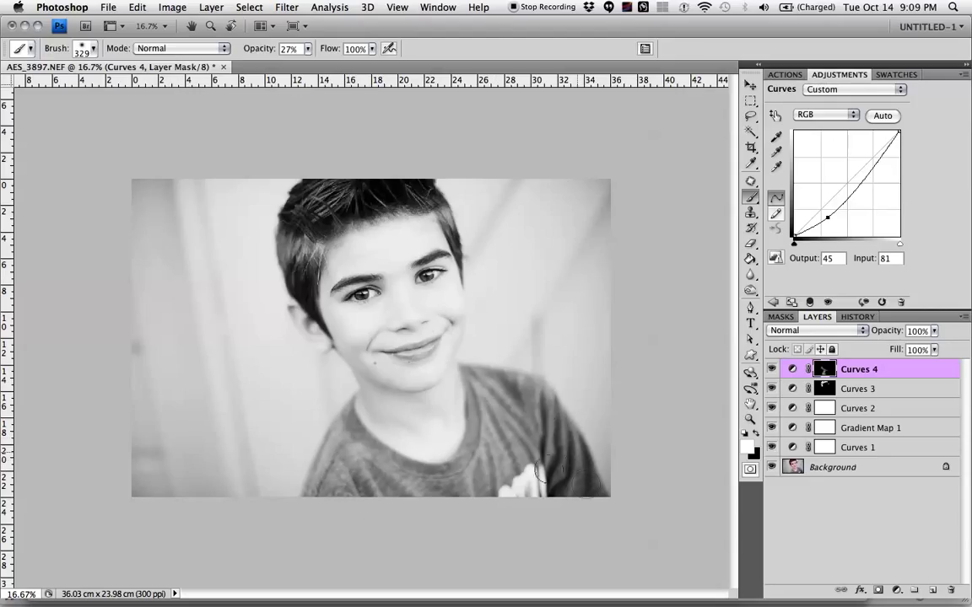
Reduce the brush to 133 px and paint white around the boy's face on the Curves 4 mask.
right_click(464, 298)
drag(590, 328, 574, 328)
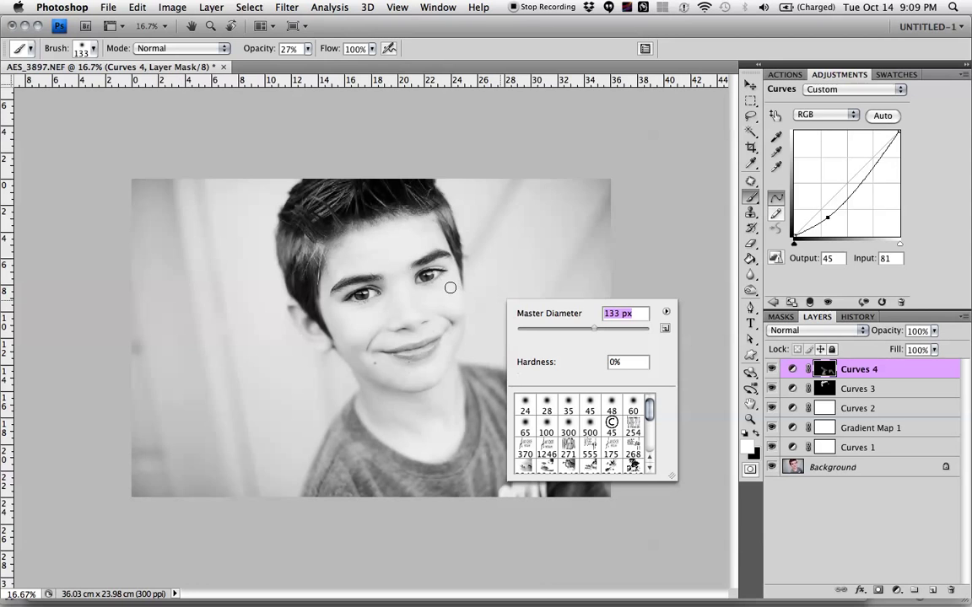
key(Return)
key(super+equal)
key(super+equal)
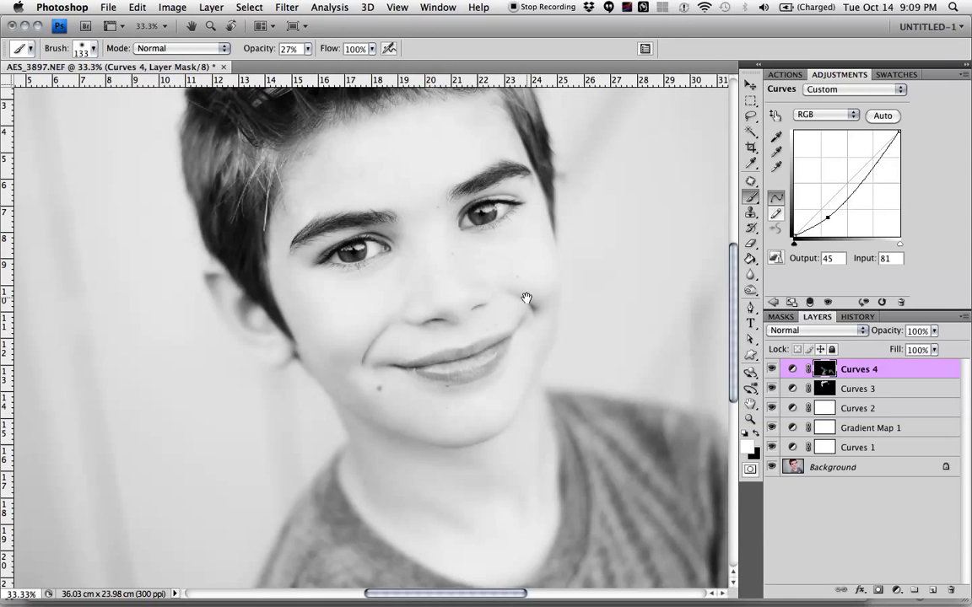
drag(526, 298, 494, 302)
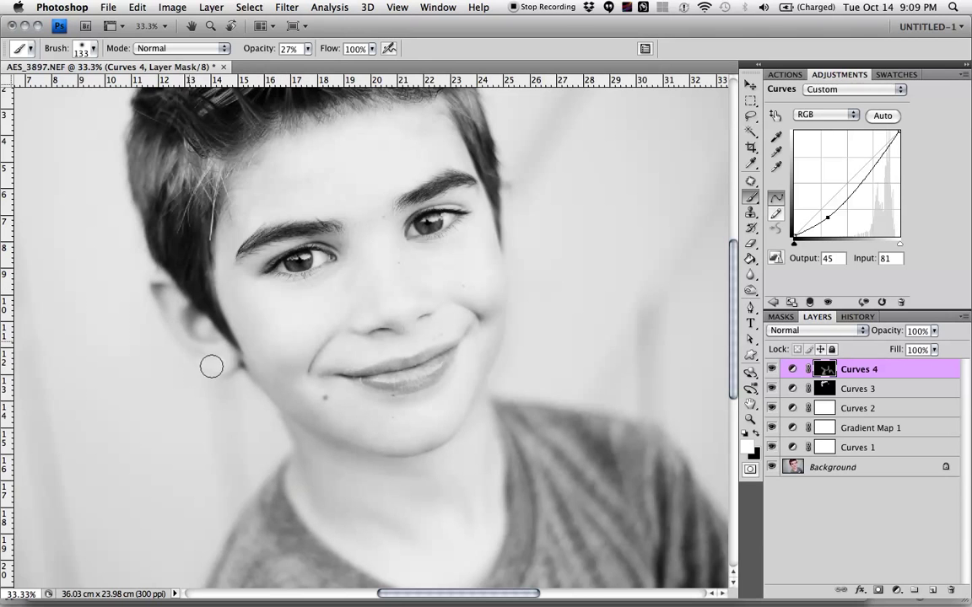
Raise the brush opacity to 100% and paint white along the ear's outer edge on the Curves 4 mask.
click(307, 48)
drag(285, 62, 338, 63)
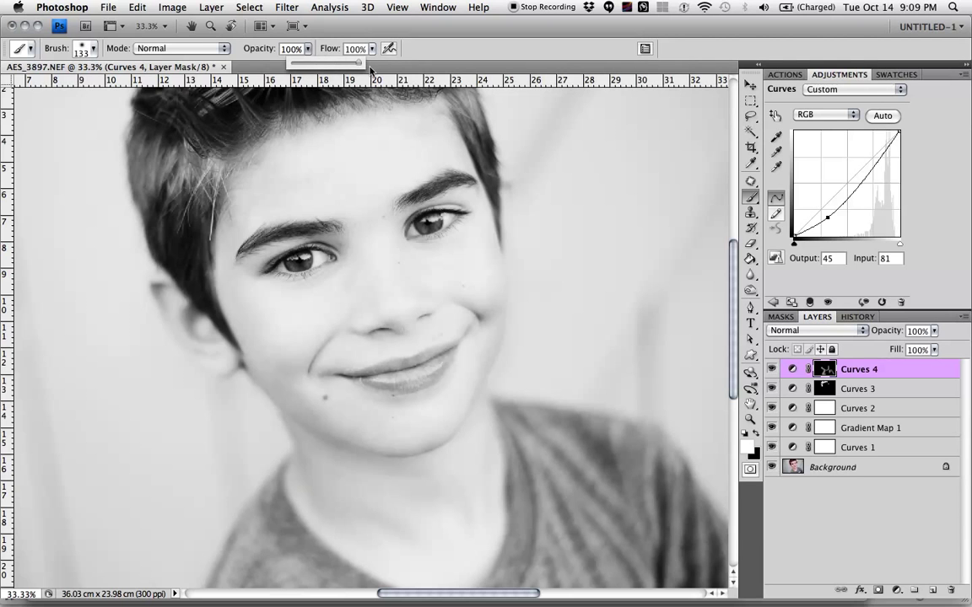
mouse_move(147, 312)
mouse_down()
mouse_move(169, 253)
mouse_move(223, 316)
mouse_move(216, 386)
mouse_up()
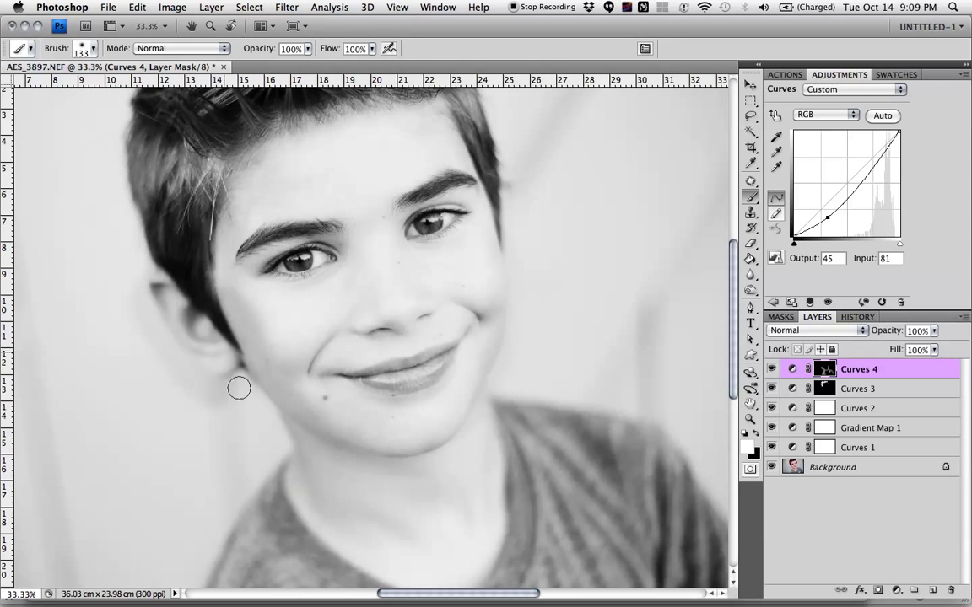
key(super+minus)
key(super+minus)
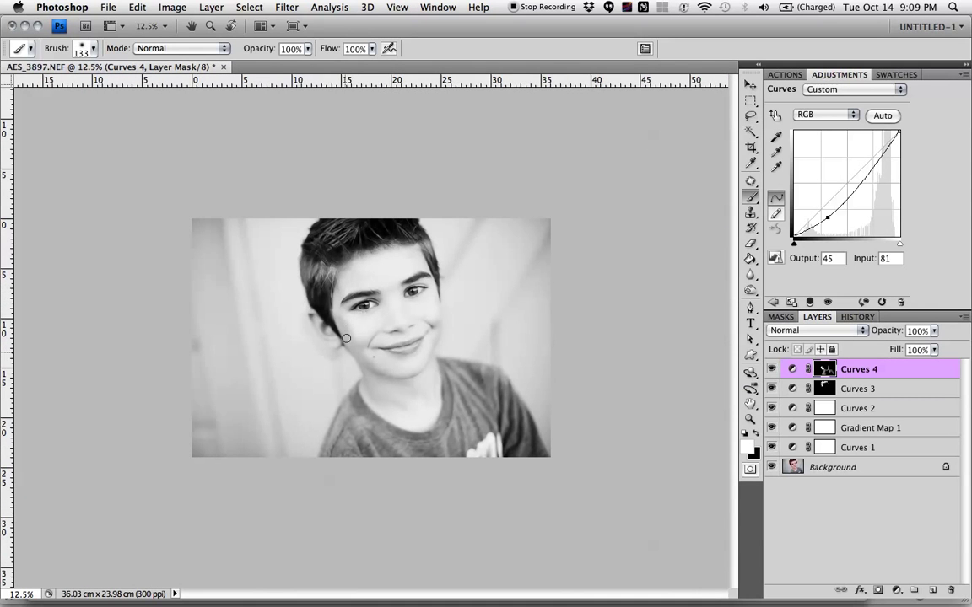
key(super+plus)
key(super+plus)
key(super+plus)
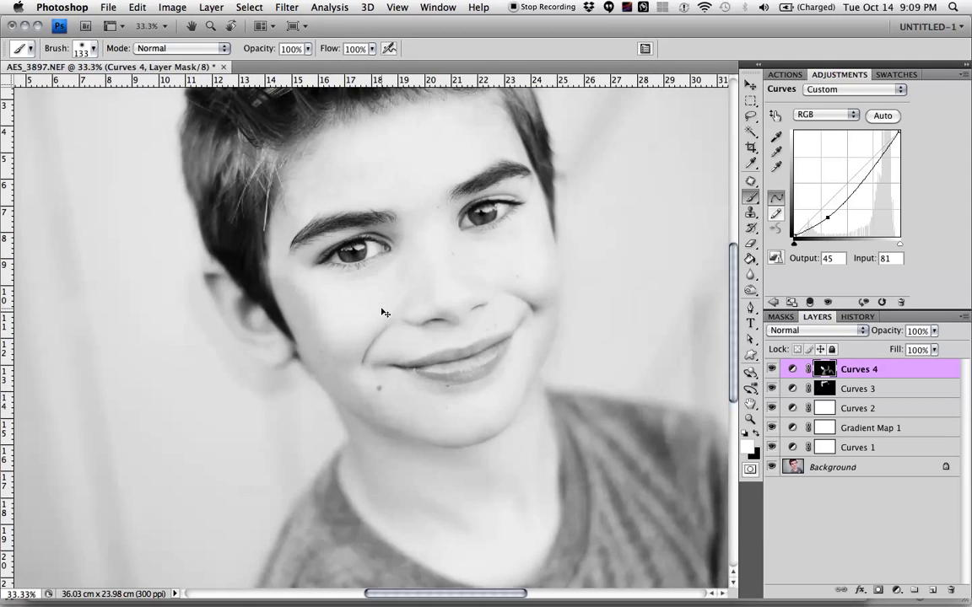
Step back in the history by the last full-opacity brush stroke on the Curves 4 mask.
click(857, 317)
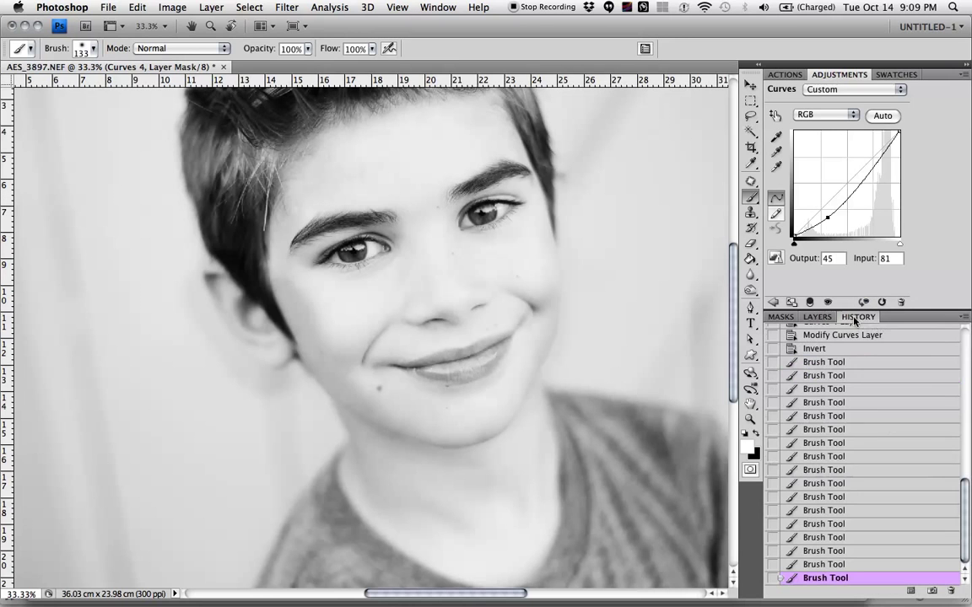
click(842, 564)
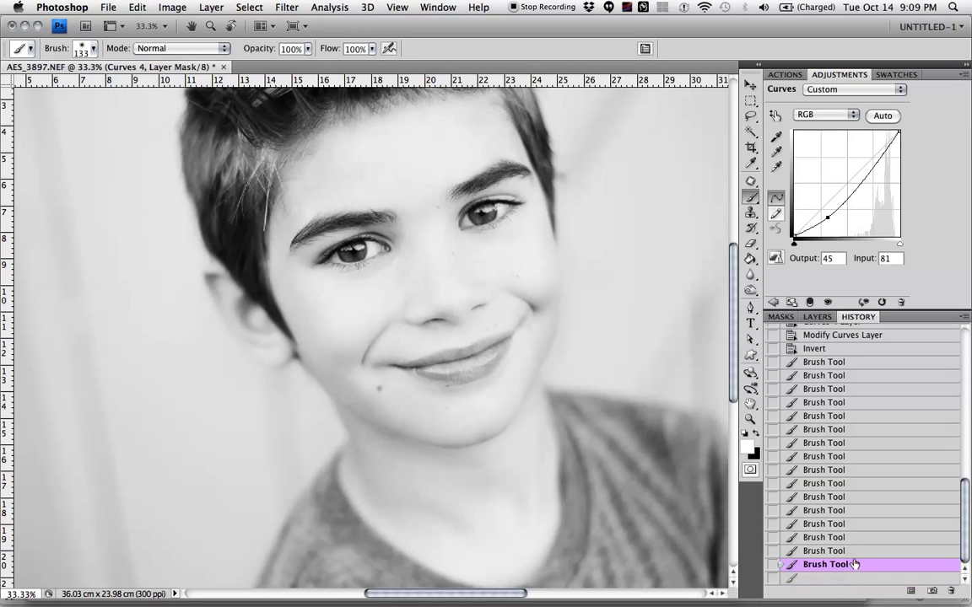
click(853, 551)
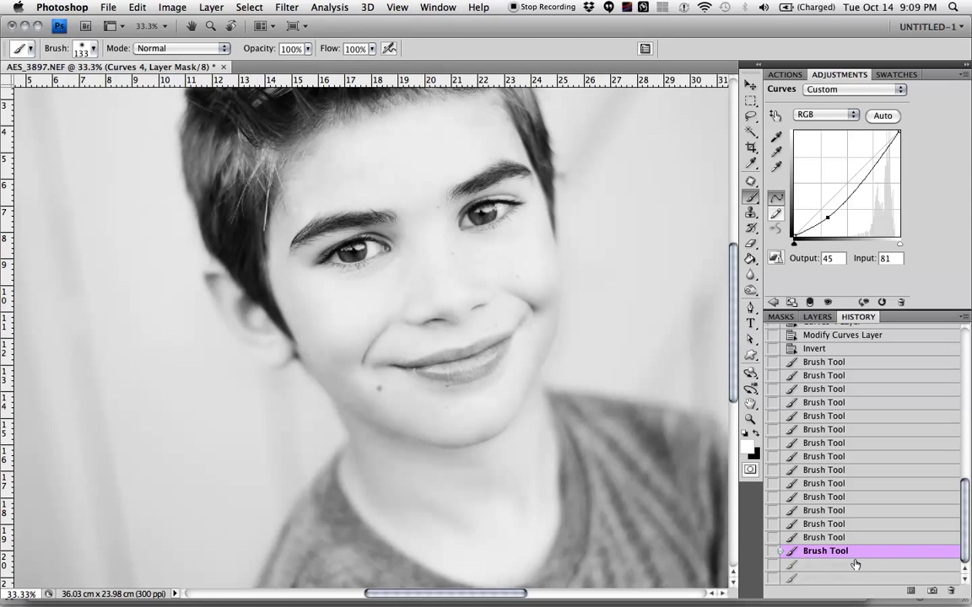
click(857, 566)
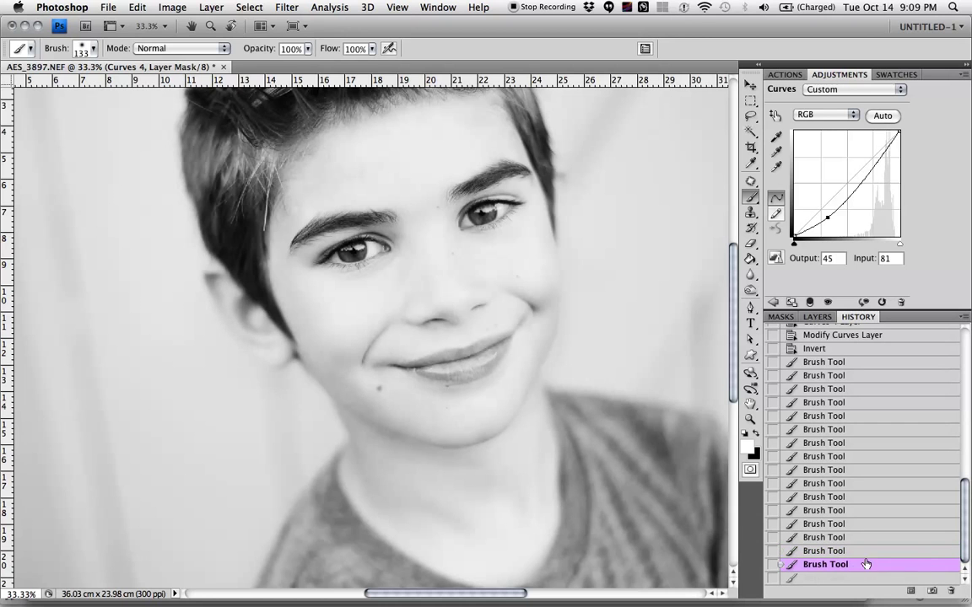
Lower the brush opacity to 21% and paint white over the ear and the nose area on the Curves 4 mask.
click(308, 49)
click(263, 65)
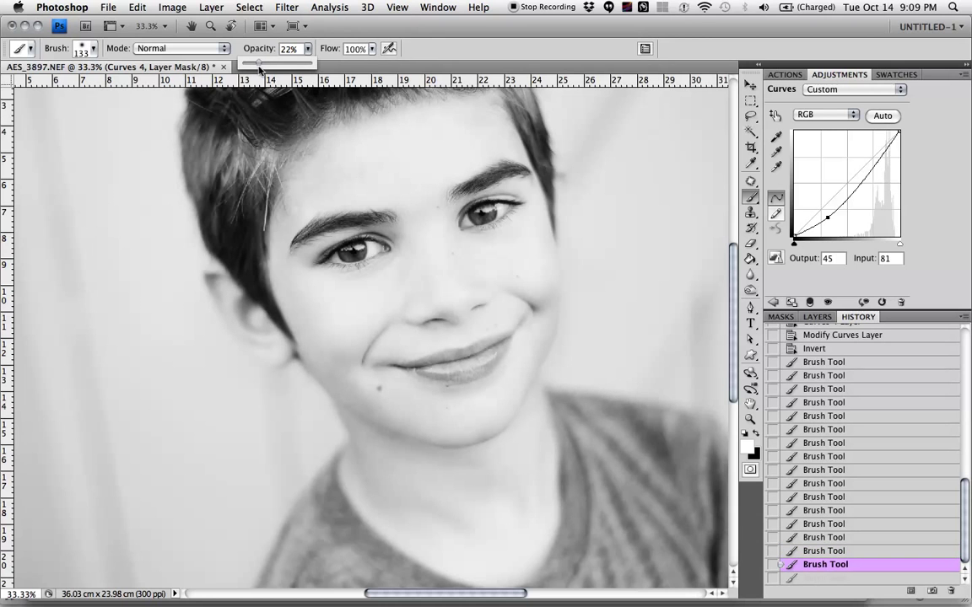
click(203, 256)
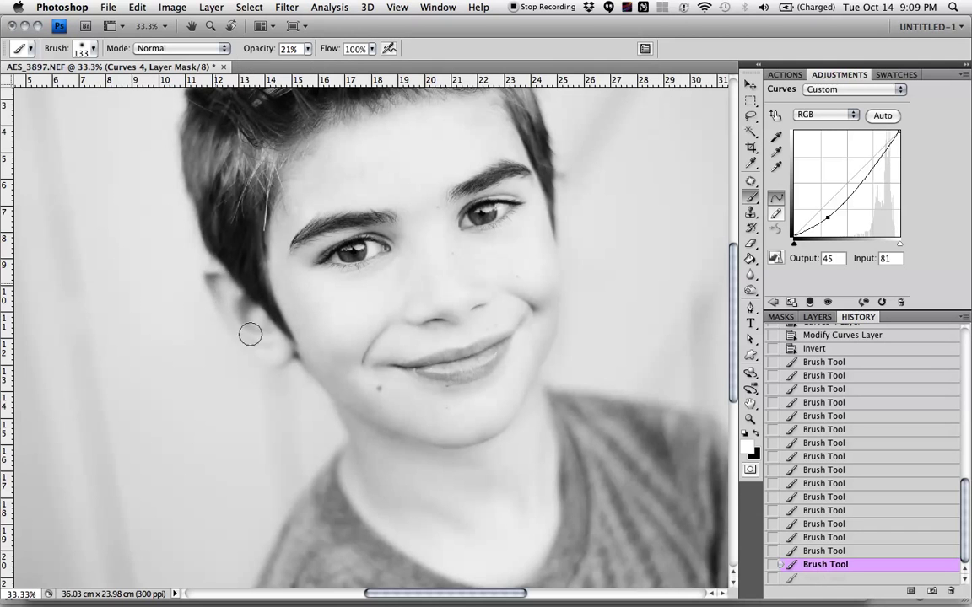
drag(287, 348, 208, 200)
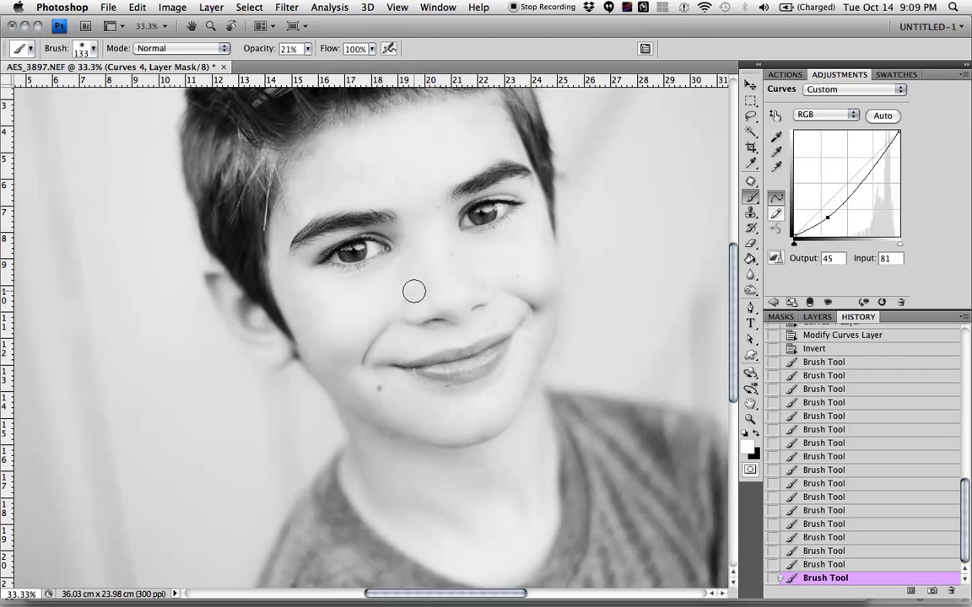
mouse_move(416, 289)
mouse_down()
mouse_move(419, 307)
mouse_move(479, 288)
mouse_move(482, 239)
mouse_up()
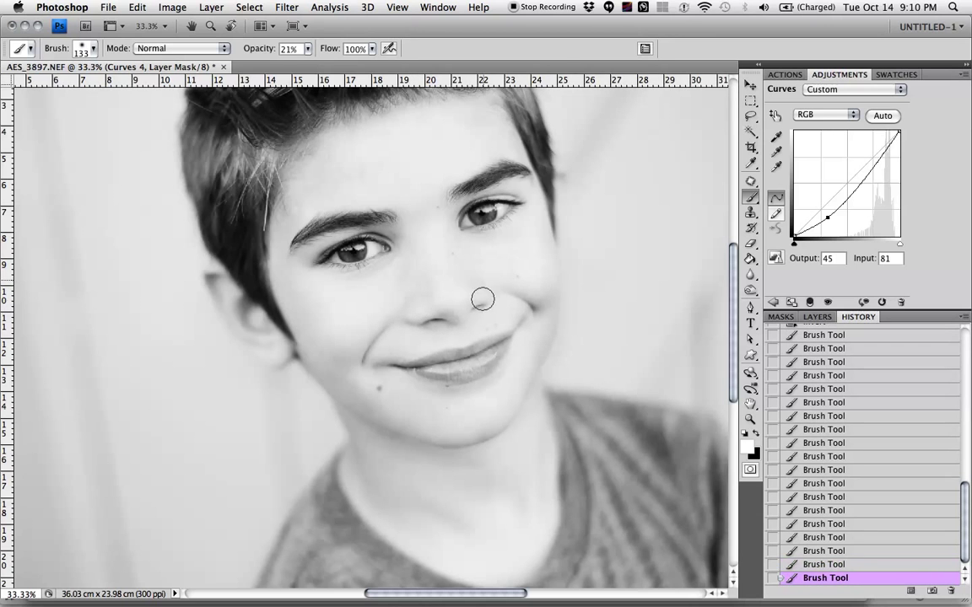
Enlarge the brush to 201 px and paint white over the hair on the Curves 4 mask.
key(super+minus)
key(super+minus)
key(super+minus)
key(super+equal)
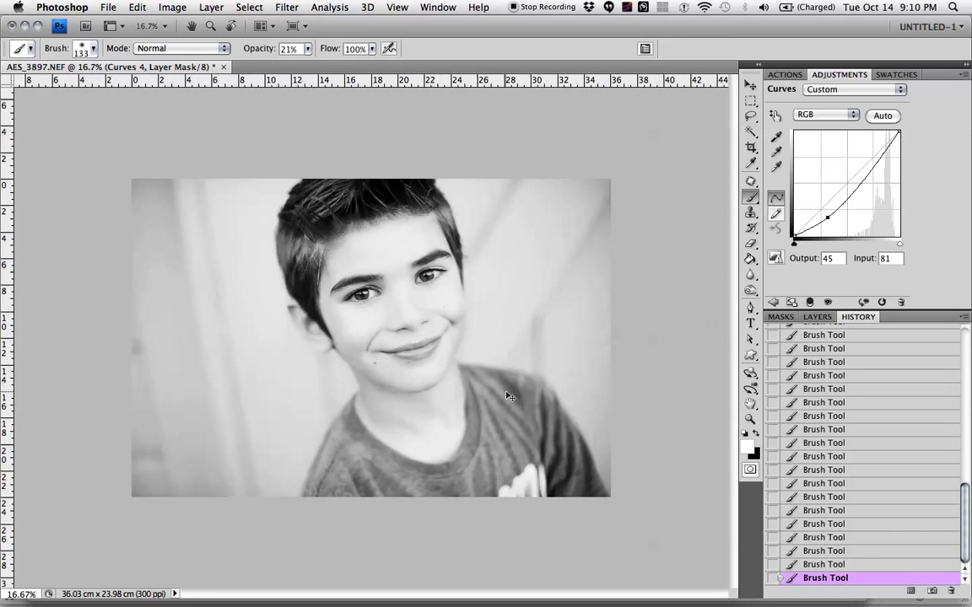
right_click(393, 318)
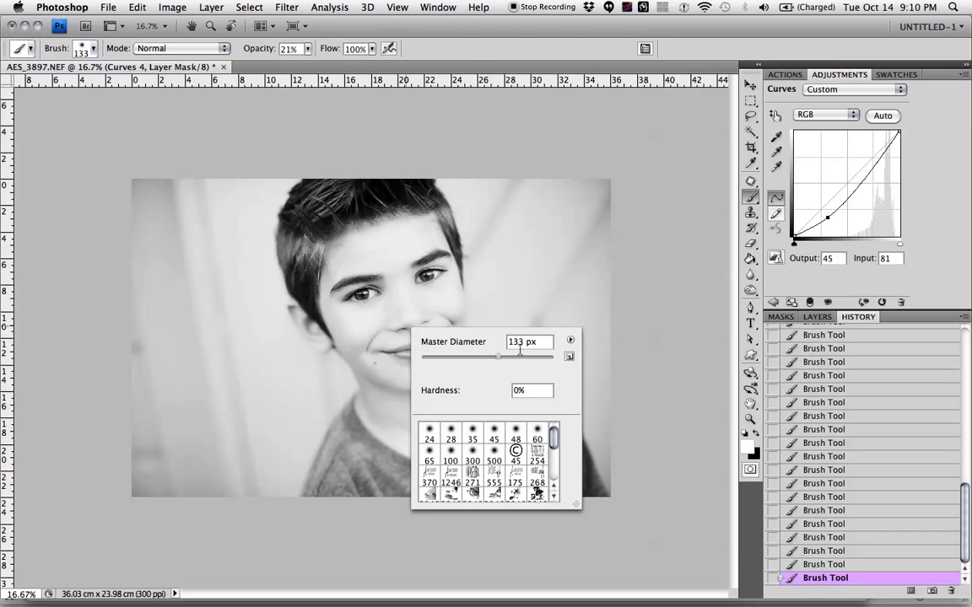
key(Return)
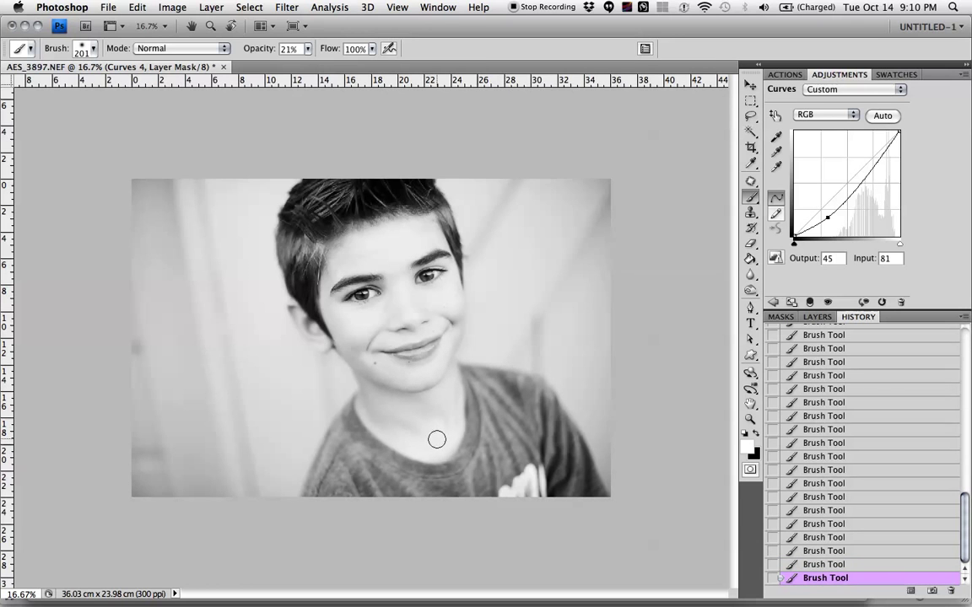
mouse_move(278, 224)
mouse_down()
mouse_move(334, 245)
mouse_move(359, 196)
mouse_move(301, 224)
mouse_move(339, 206)
mouse_up()
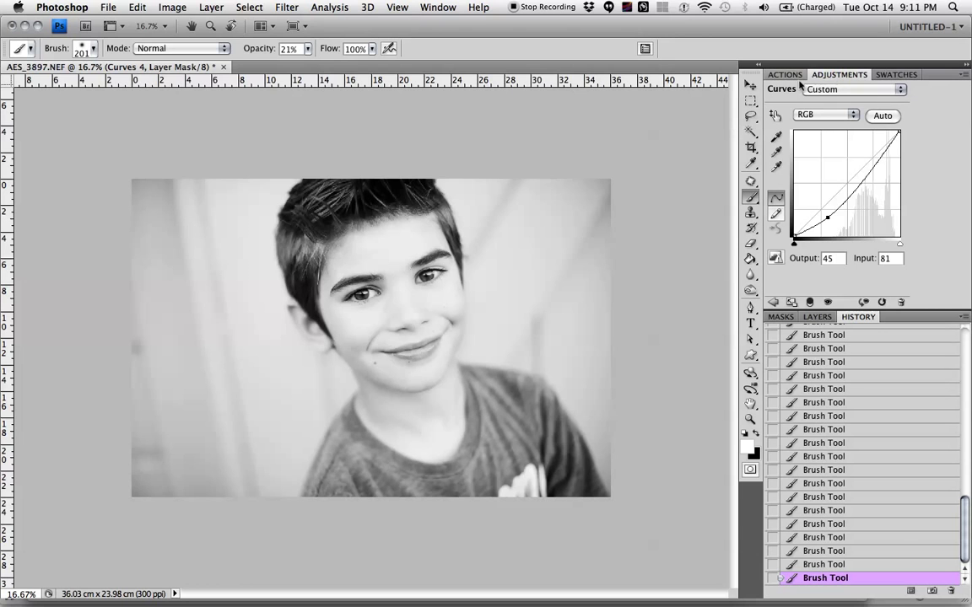
Add a Levels layer above Curves 4 with midtones at 0.92 and the white input level at 241.
click(817, 316)
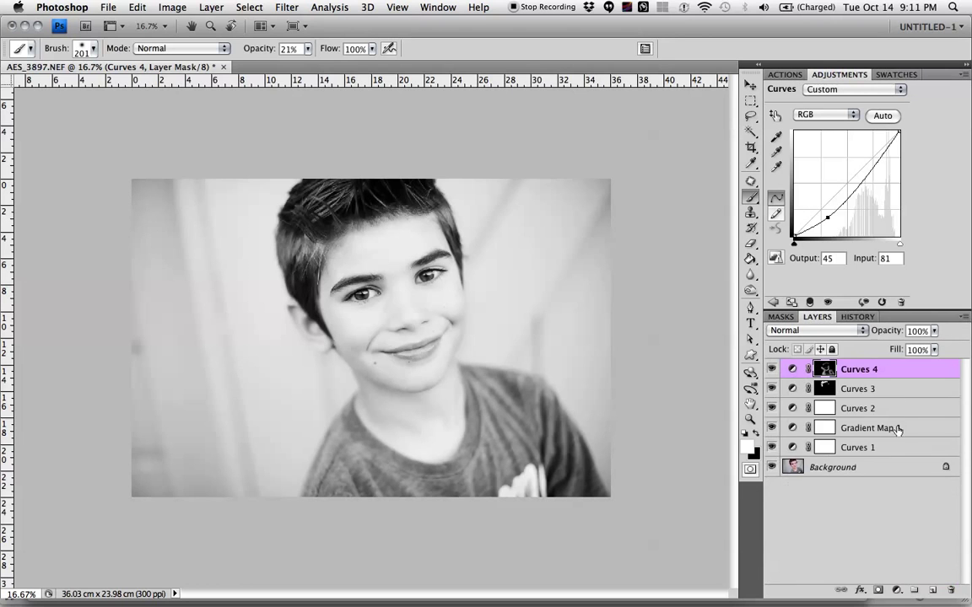
click(896, 590)
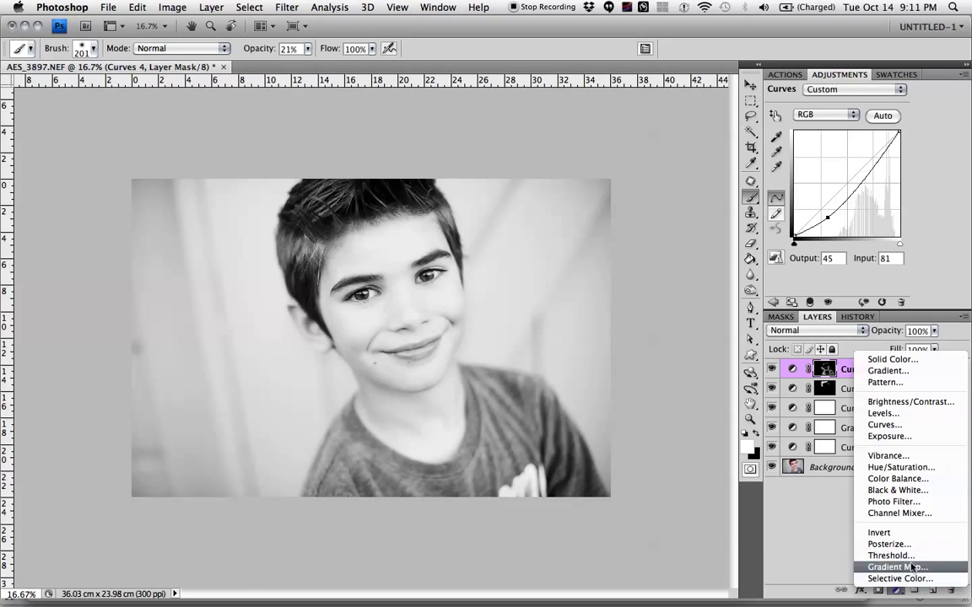
click(885, 414)
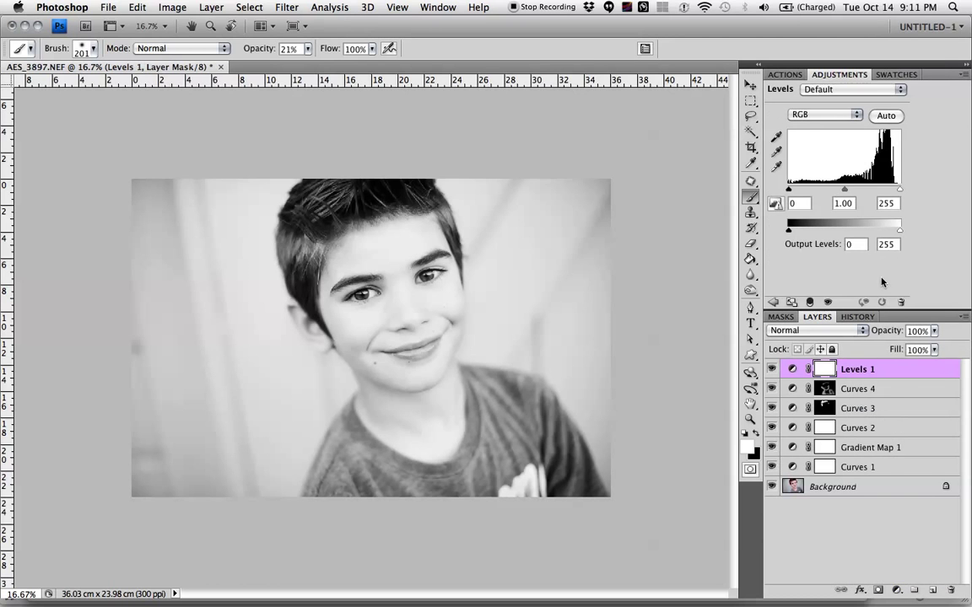
drag(844, 192, 848, 192)
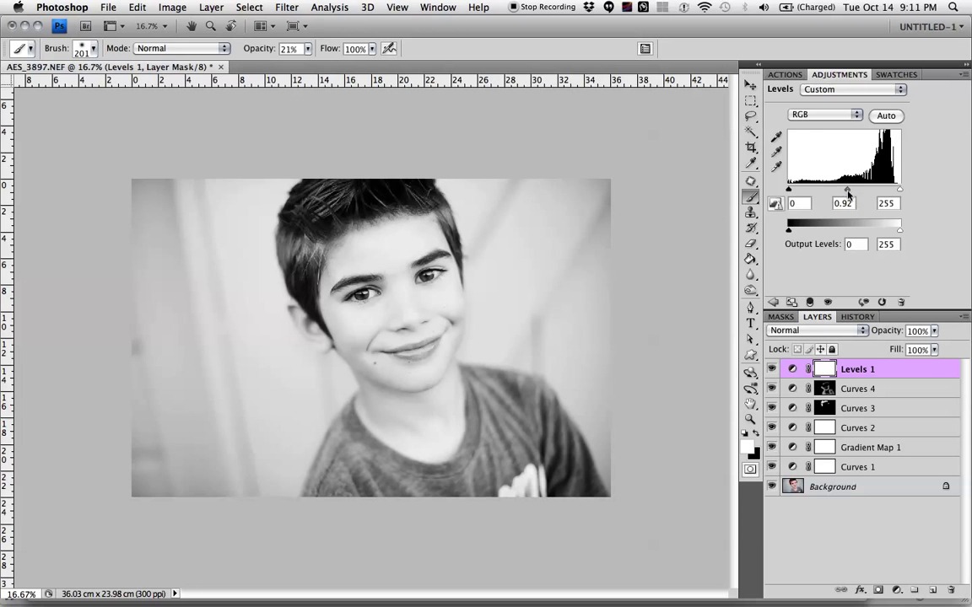
drag(794, 192, 789, 192)
drag(899, 193, 895, 193)
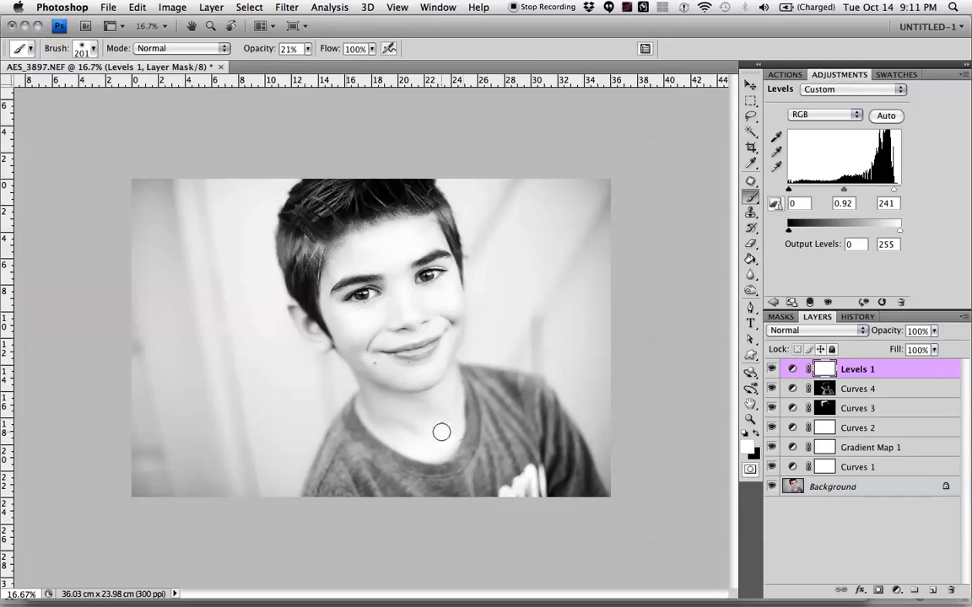
Hide and show the Levels 1 layer twice to compare the portrait with and without it.
click(772, 370)
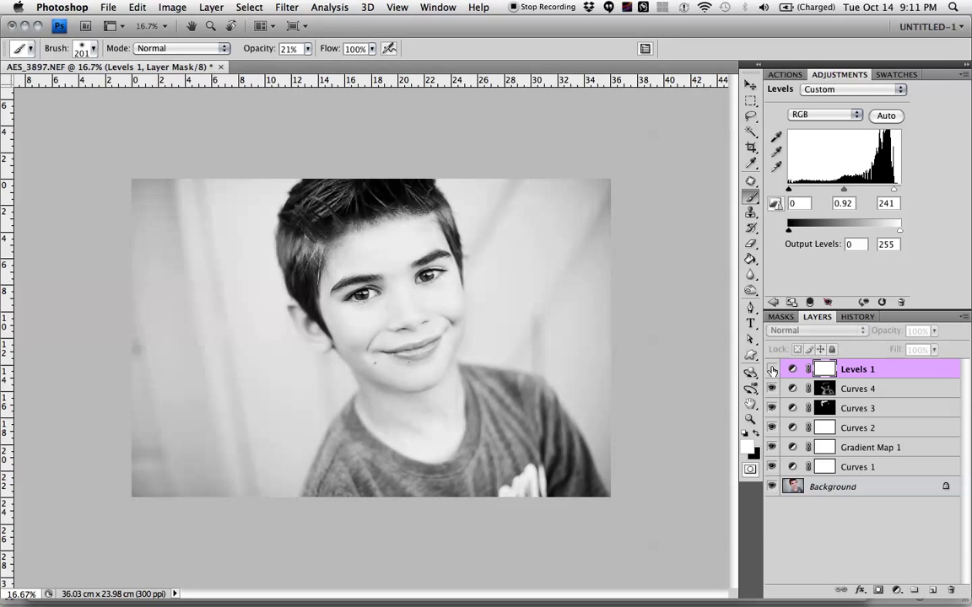
click(772, 369)
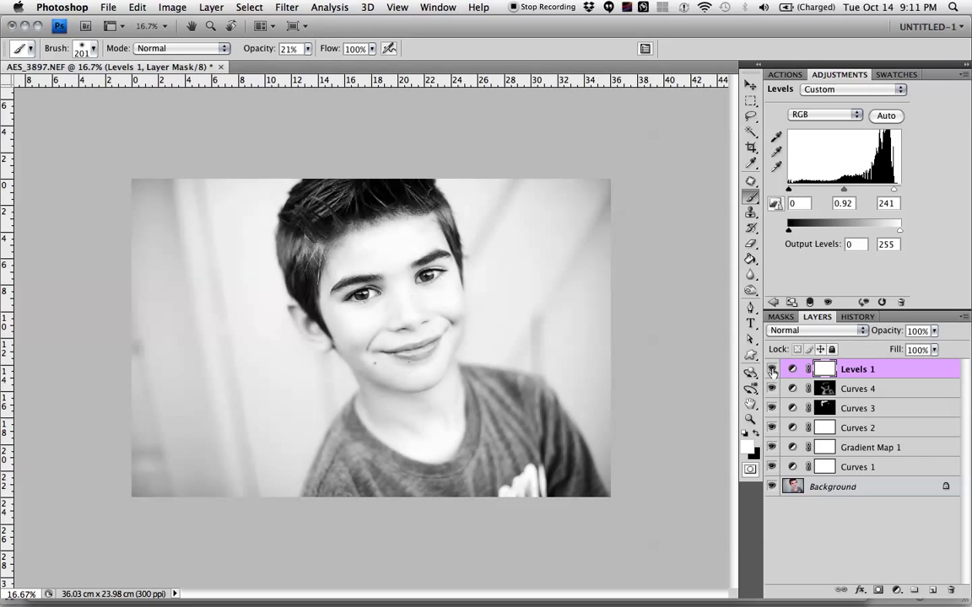
click(772, 370)
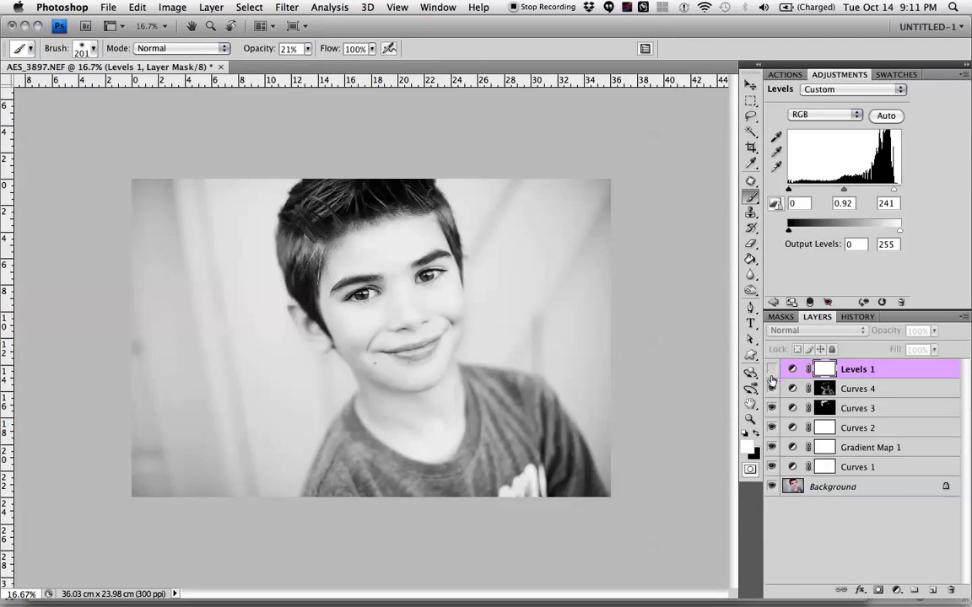
click(772, 370)
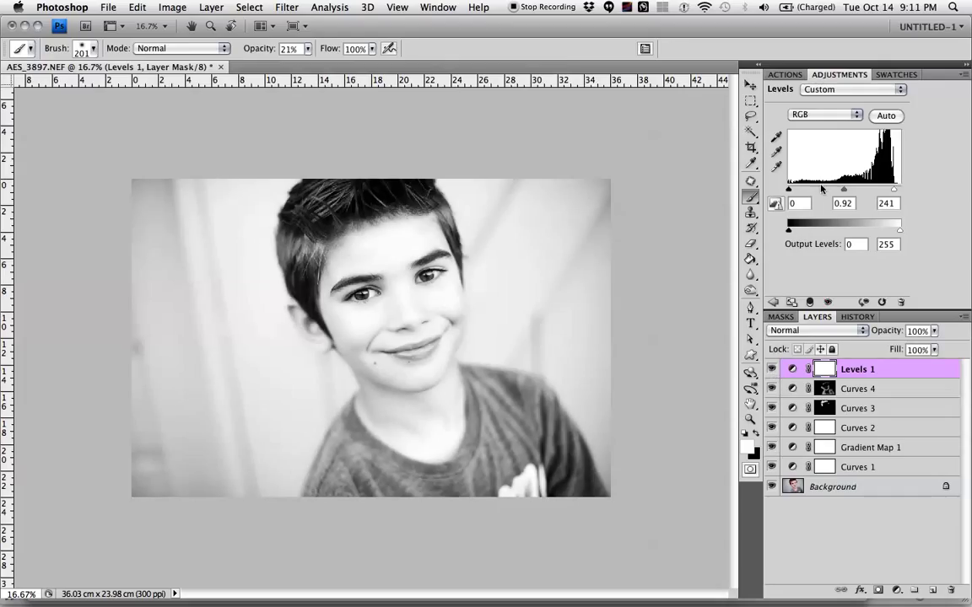
Patch out the small bright highlights on the boy's lower lip on the Background layer with the Patch tool.
key(super+equal)
key(super+equal)
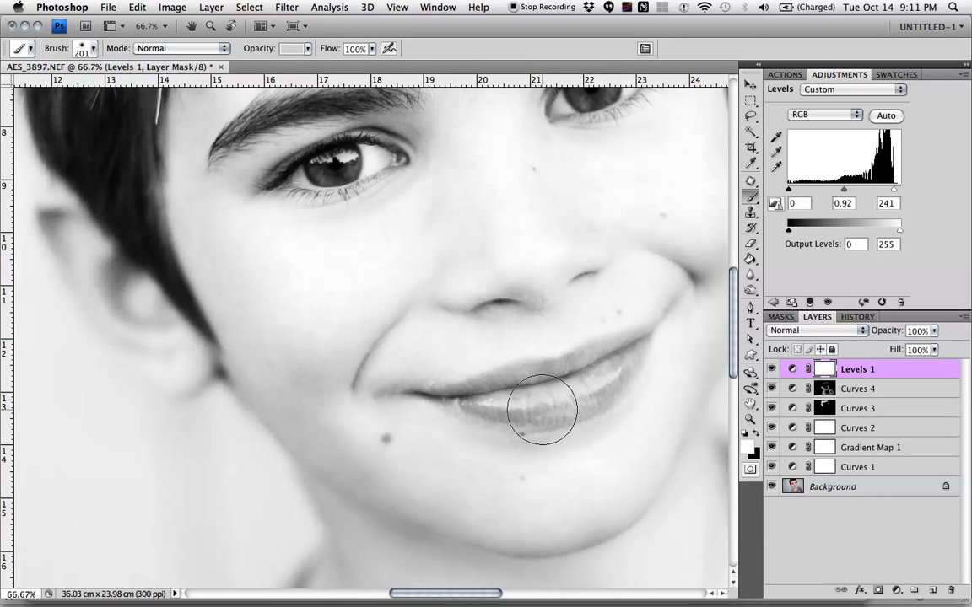
scroll(546, 393, down, 3)
scroll(547, 394, right, 3)
click(750, 179)
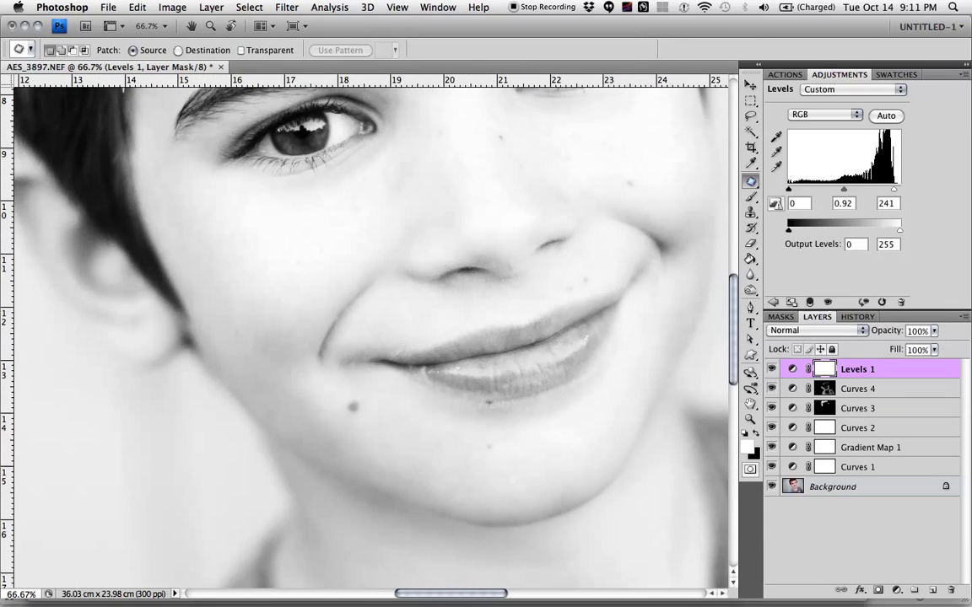
drag(424, 371, 425, 372)
click(430, 373)
click(843, 488)
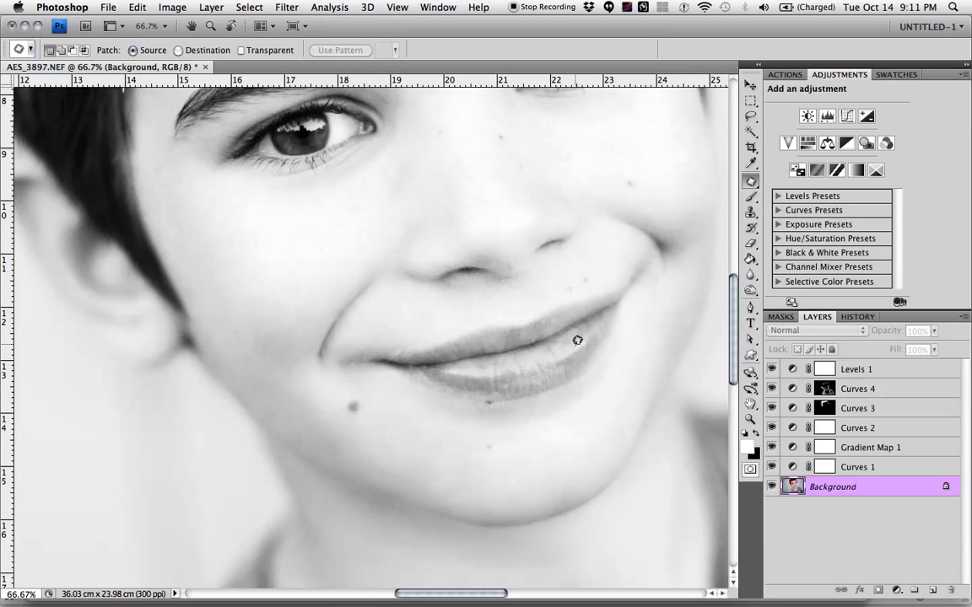
Add another Curves adjustment layer directly above the Levels 1 layer.
key(super+minus)
key(super+minus)
key(super+minus)
key(super+minus)
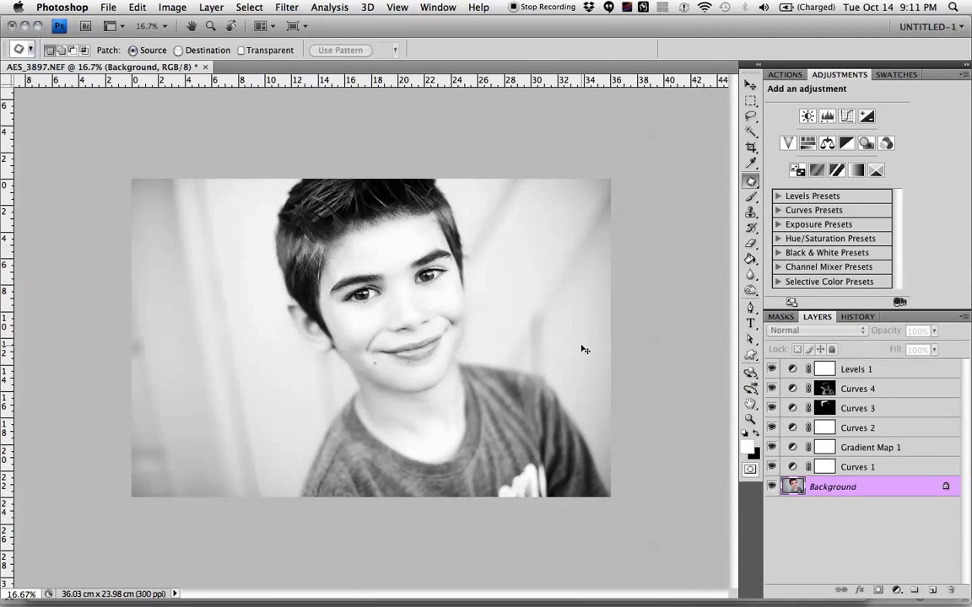
key(super+plus)
key(super+minus)
click(856, 372)
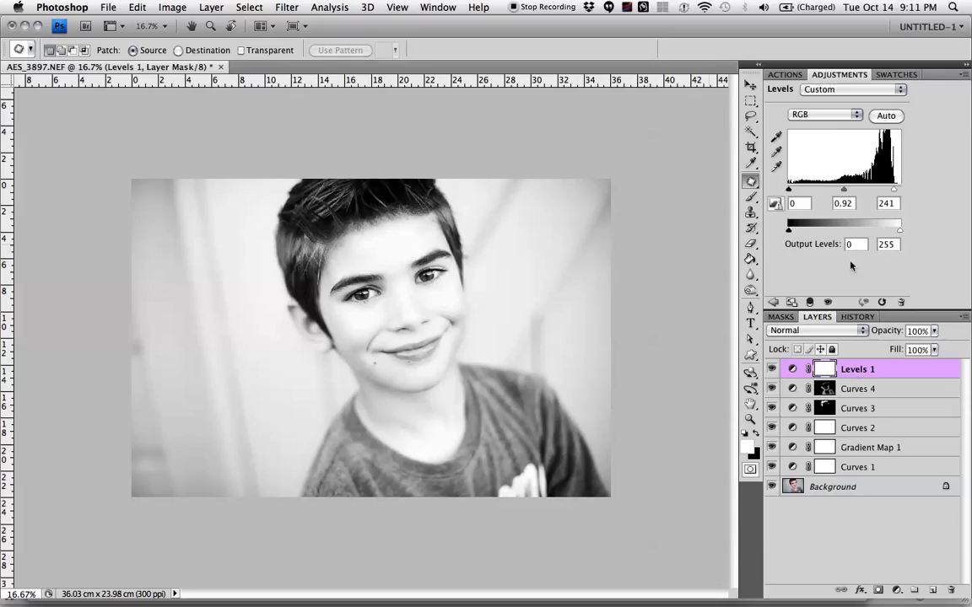
click(897, 593)
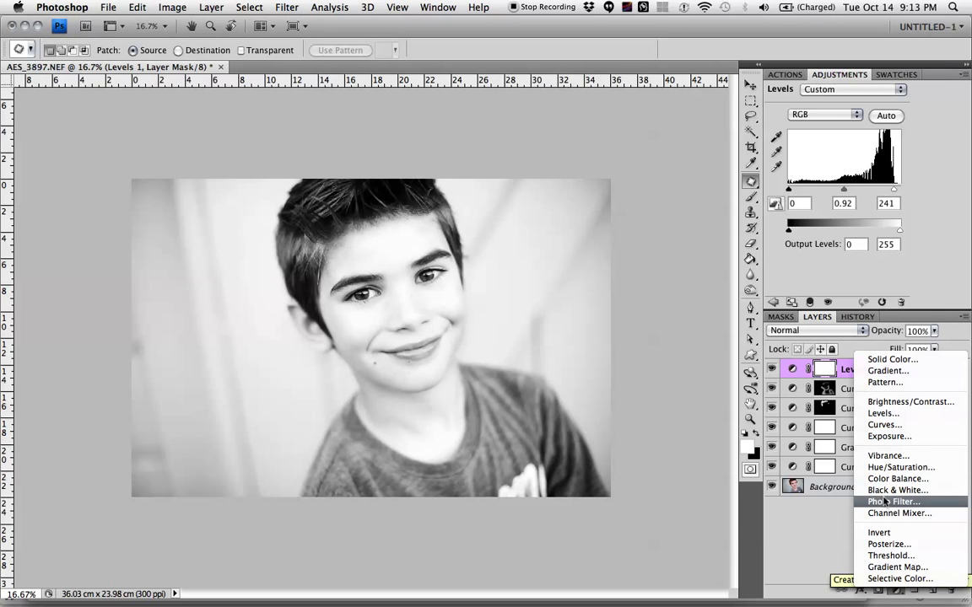
click(891, 428)
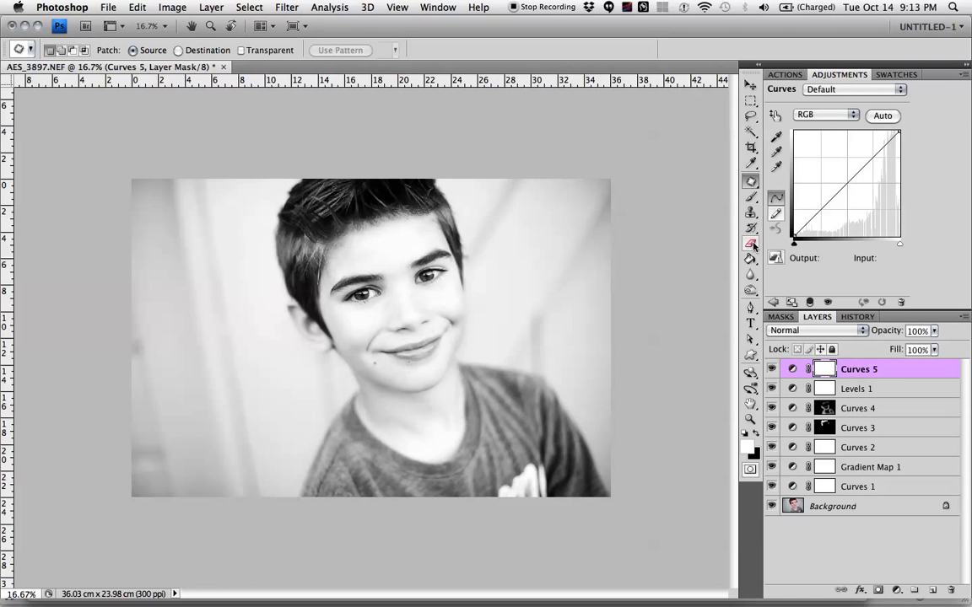
Anchor the Curves 5 curve at its quarter and three-quarter points, raise the black endpoint's output to about 33, and lower the white endpoint's to 234.
click(820, 208)
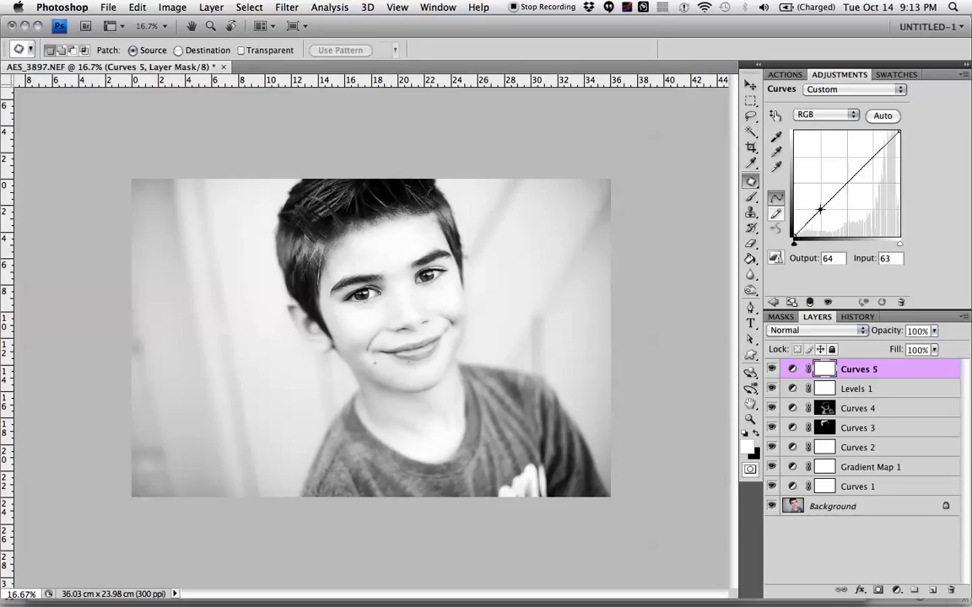
click(871, 158)
drag(794, 235, 787, 221)
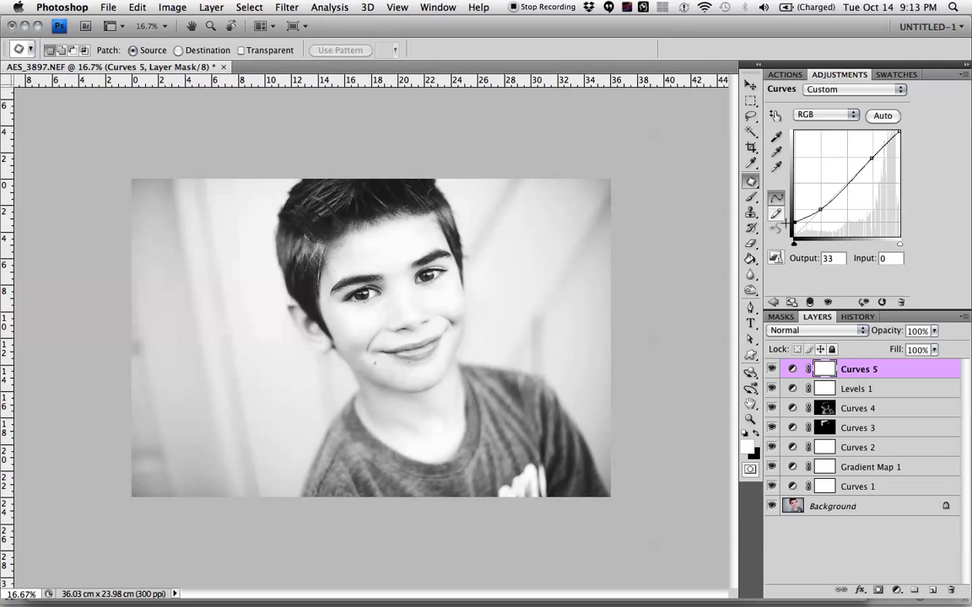
click(899, 133)
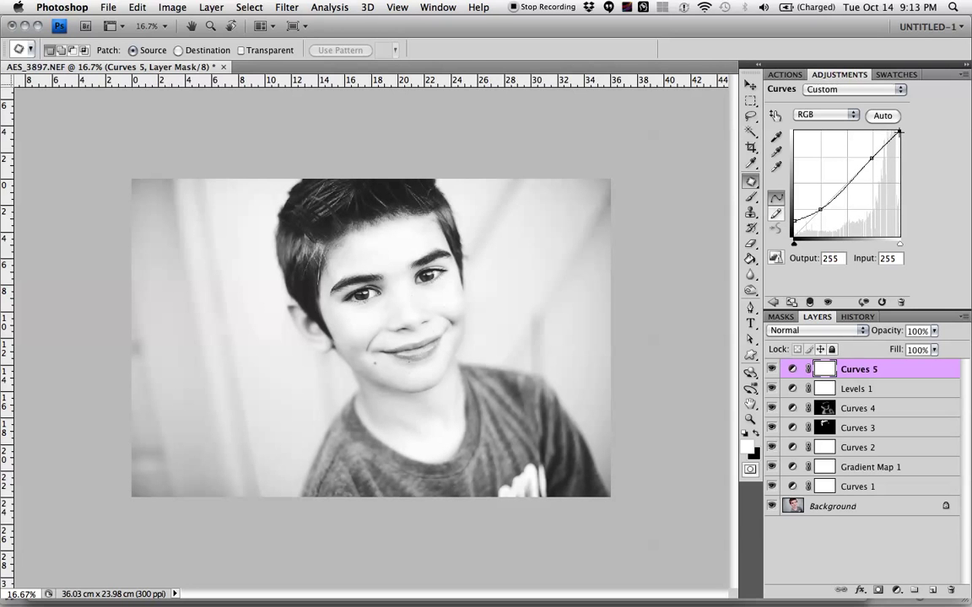
drag(899, 133, 904, 141)
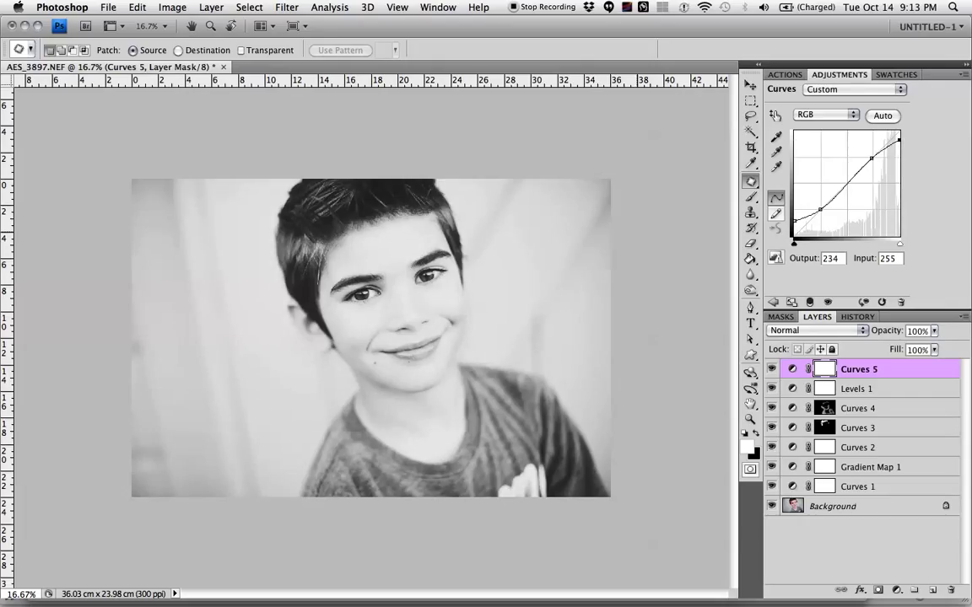
Hide and show the Curves 5 layer four times to compare the portrait with and without the matte effect.
click(771, 369)
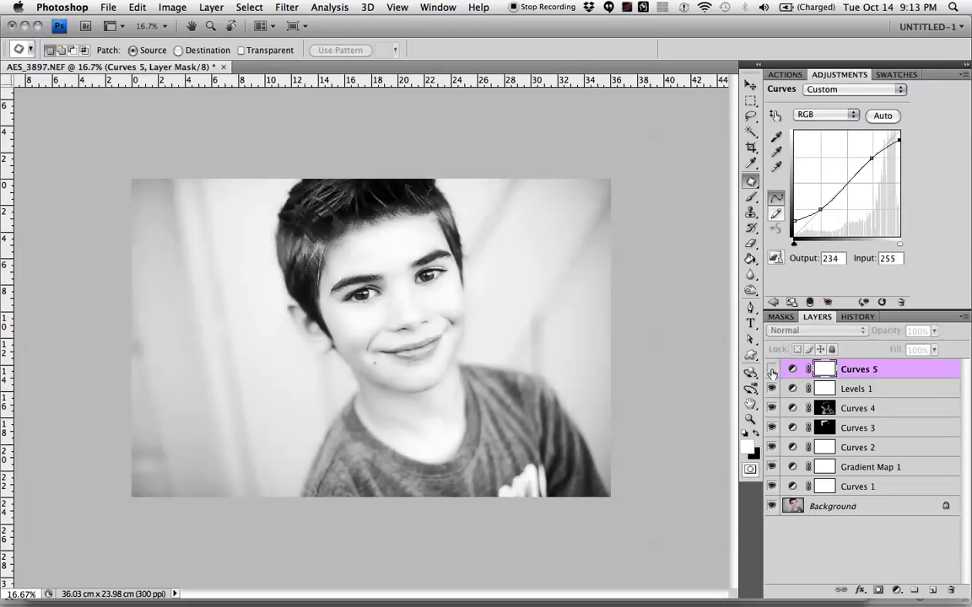
click(771, 369)
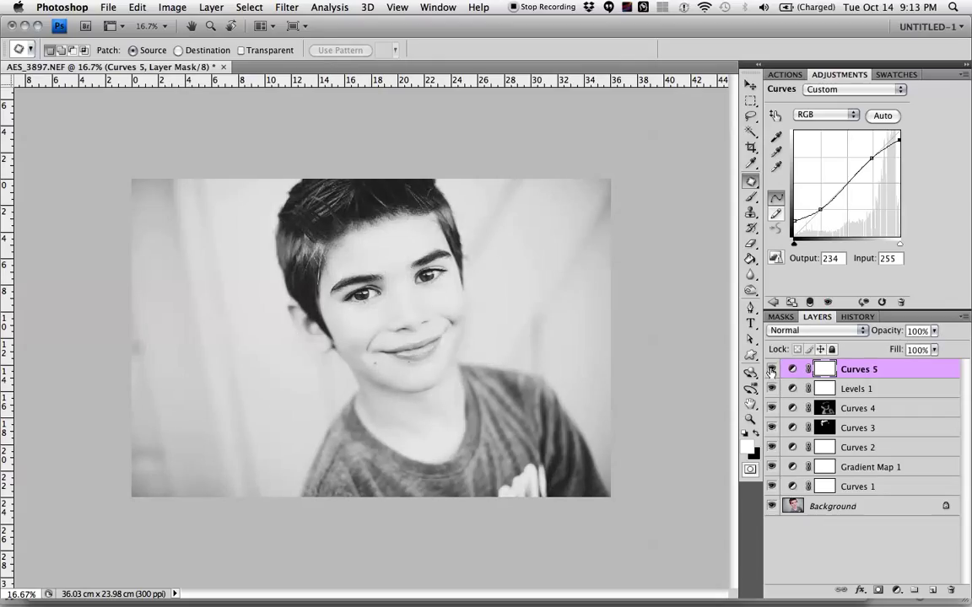
click(771, 369)
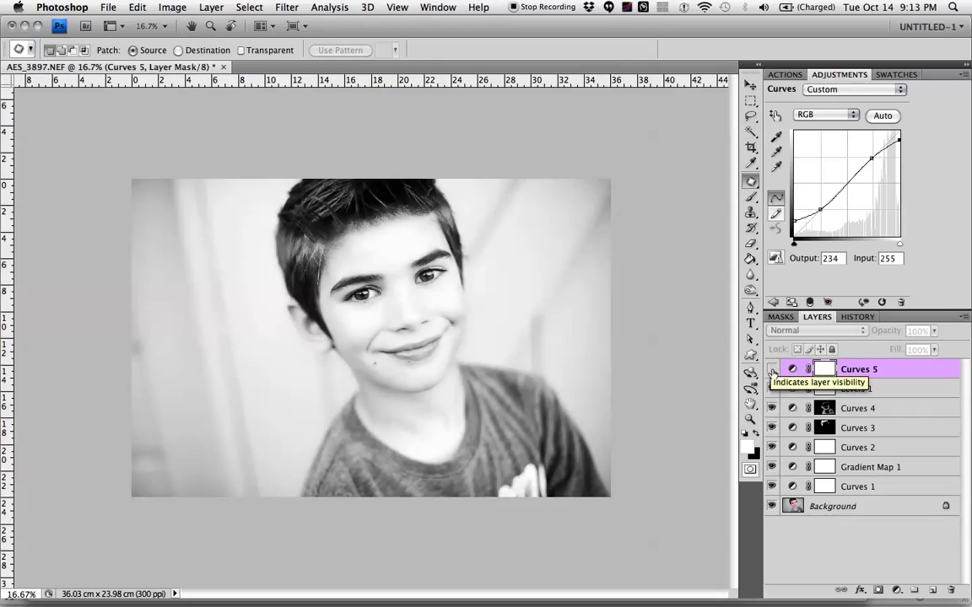
click(771, 371)
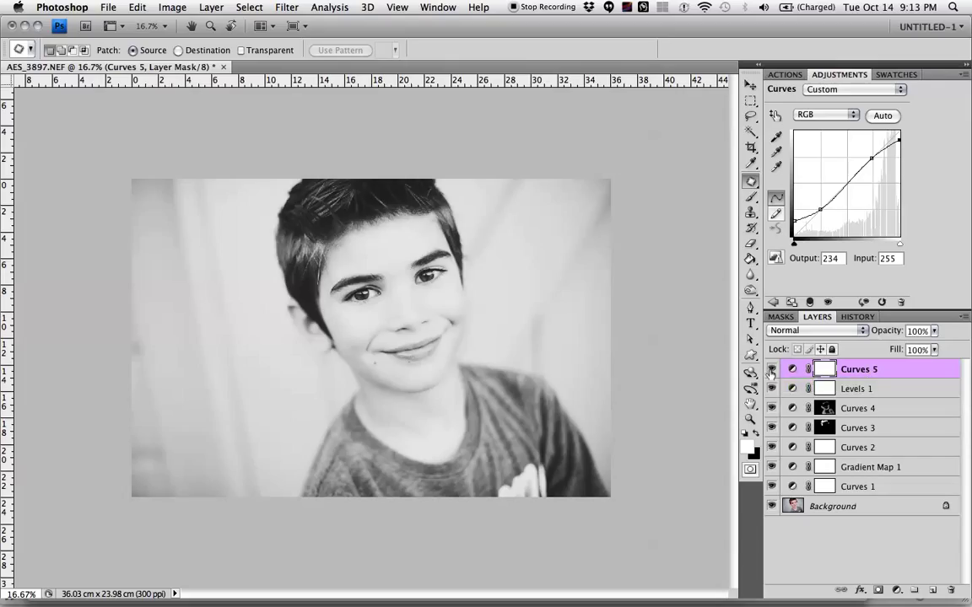
click(771, 371)
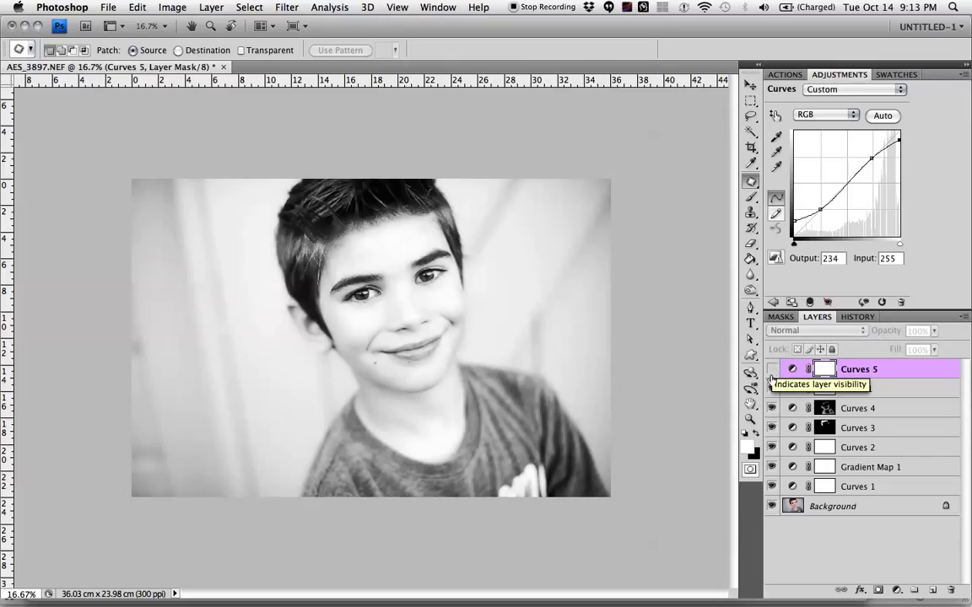
click(771, 372)
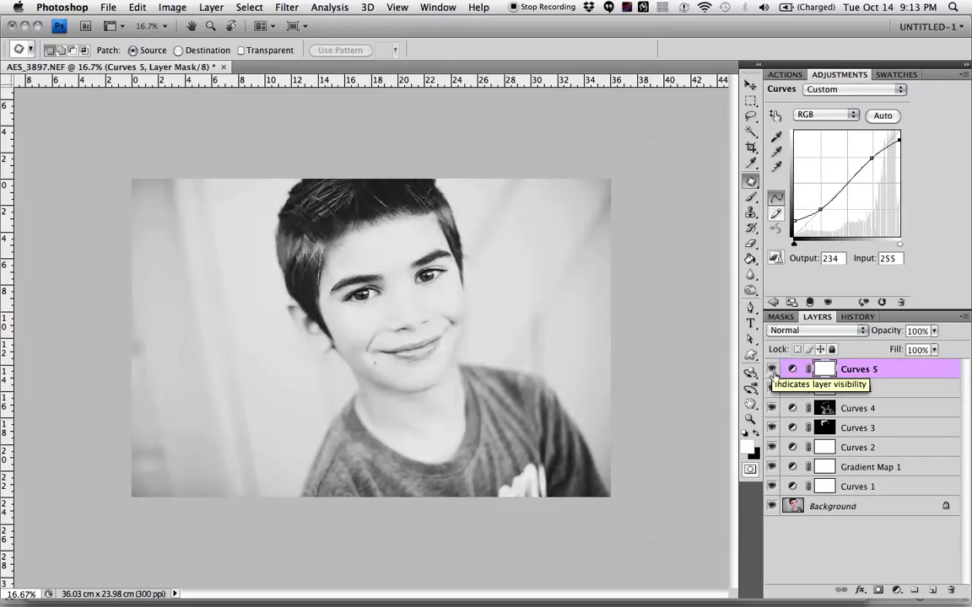
click(771, 371)
click(771, 372)
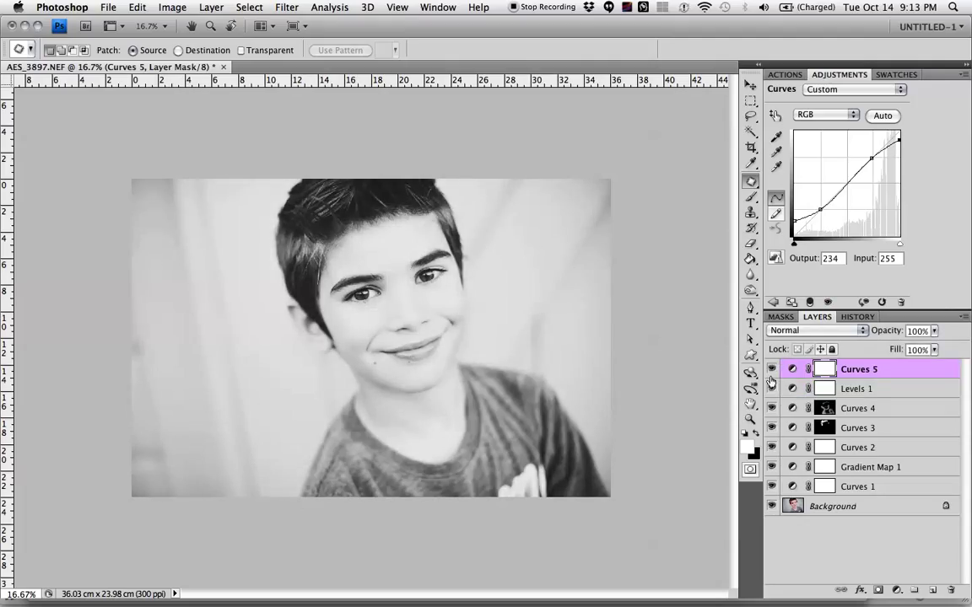
Reduce the opacity of the Curves 5 layer to 98%.
click(934, 331)
drag(936, 342, 934, 343)
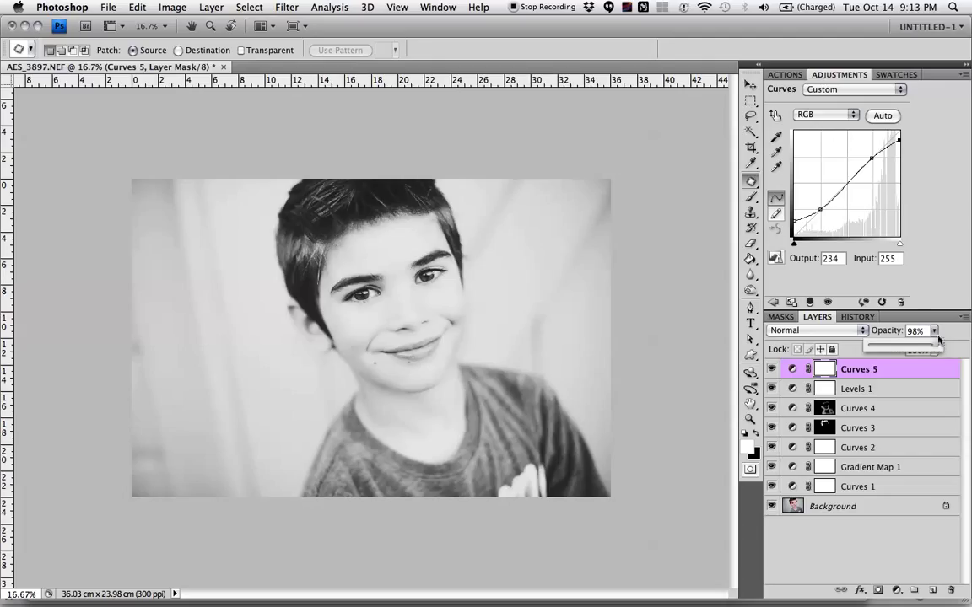
click(874, 375)
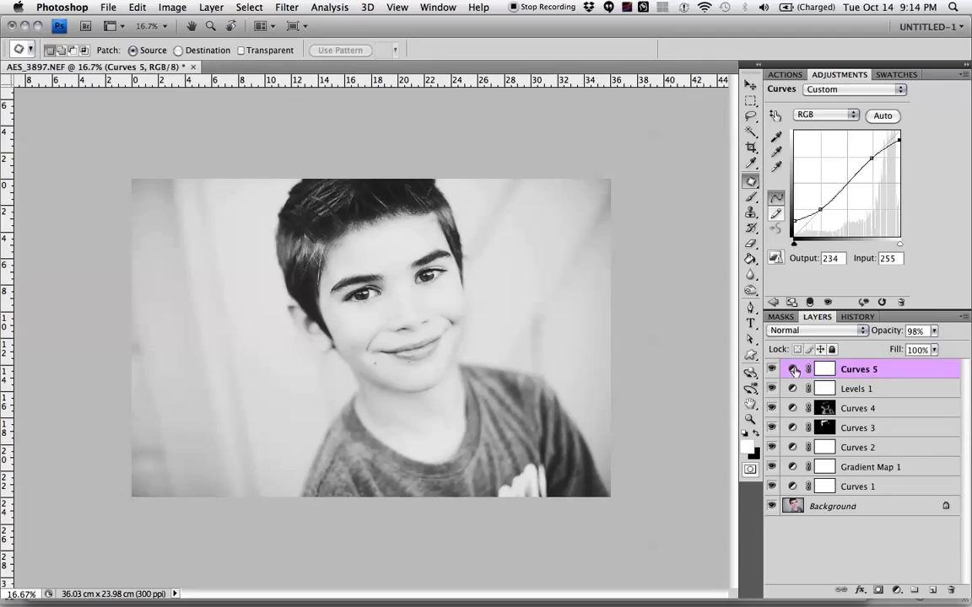